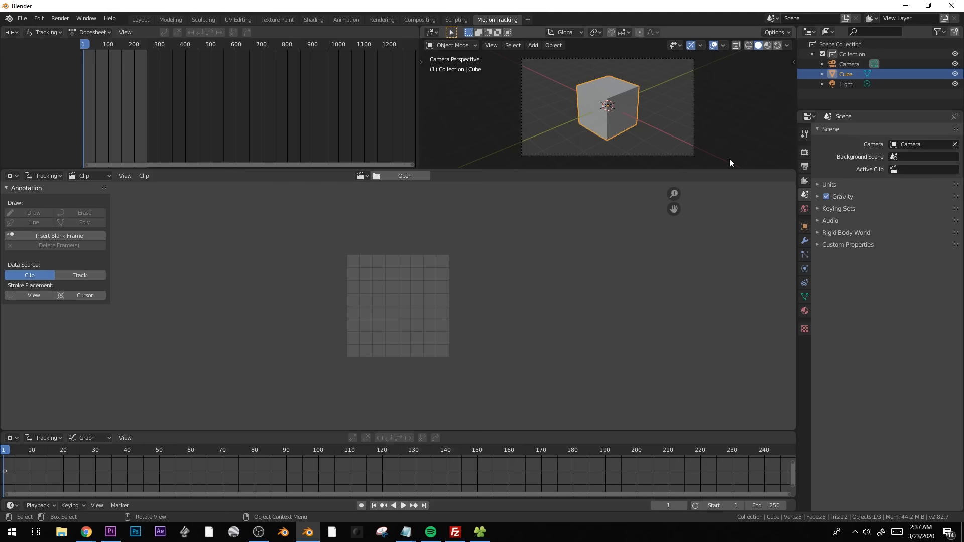
Load standard res.mov as the tracking clip, with the scene at 23.98 fps and its frame range matched to the clip
left_click(924, 254)
left_click(923, 265)
left_click(405, 176)
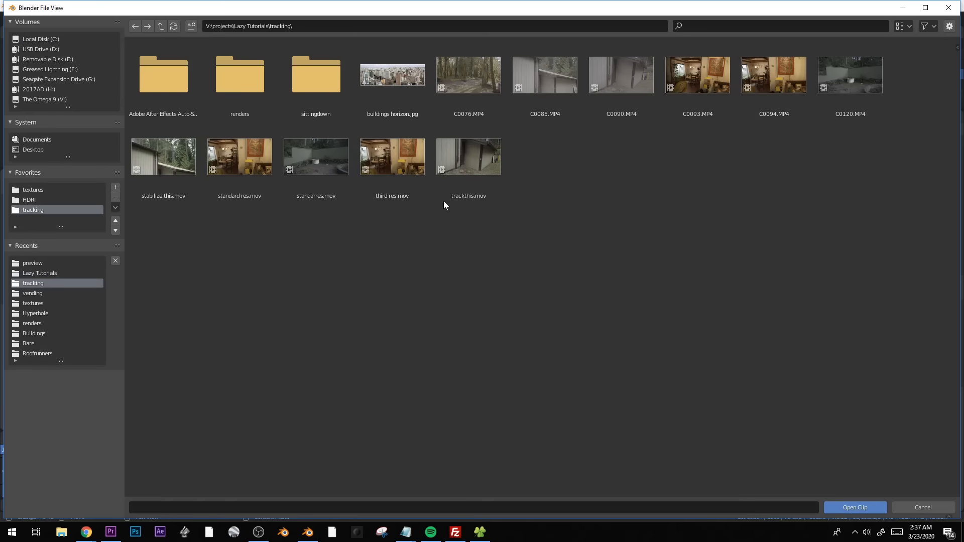
double_click(250, 165)
left_click(65, 203)
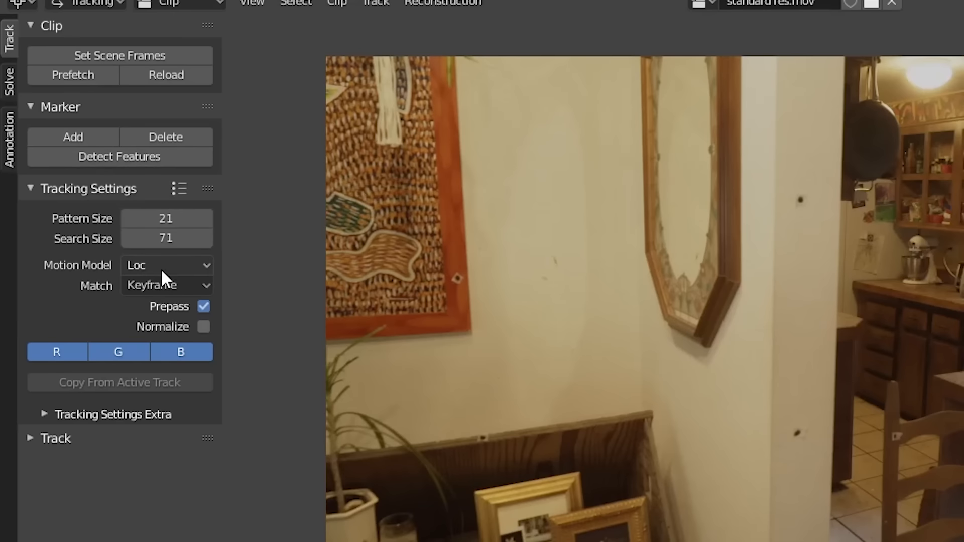
Review the motion model options and scrub through the footage, returning to the first frame
left_click(80, 306)
left_click(161, 268)
left_click_drag(288, 453, 448, 437)
key("shift+Left")
Detect features across the whole first frame with a threshold of 0.010 and a distance of 80
left_click(58, 172)
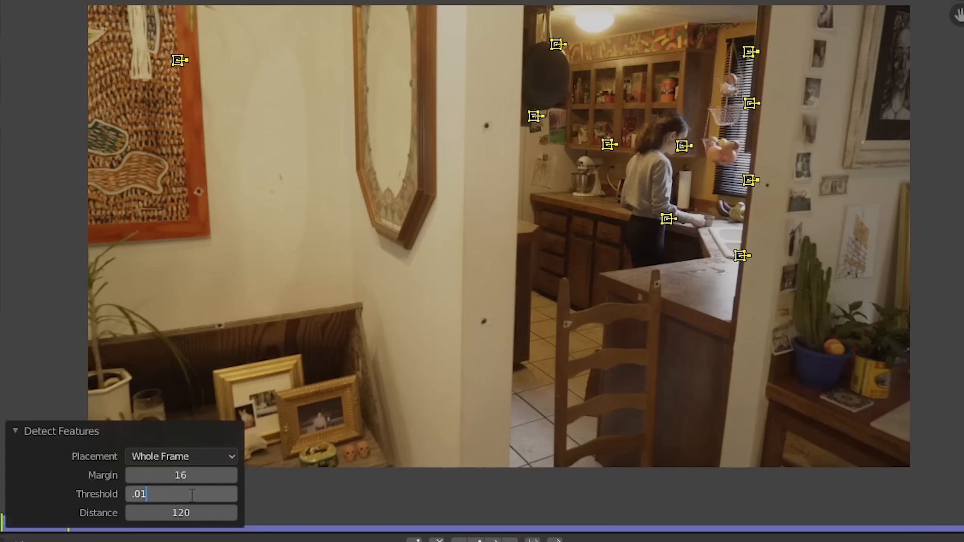
key("Return")
type("80")
key("Return")
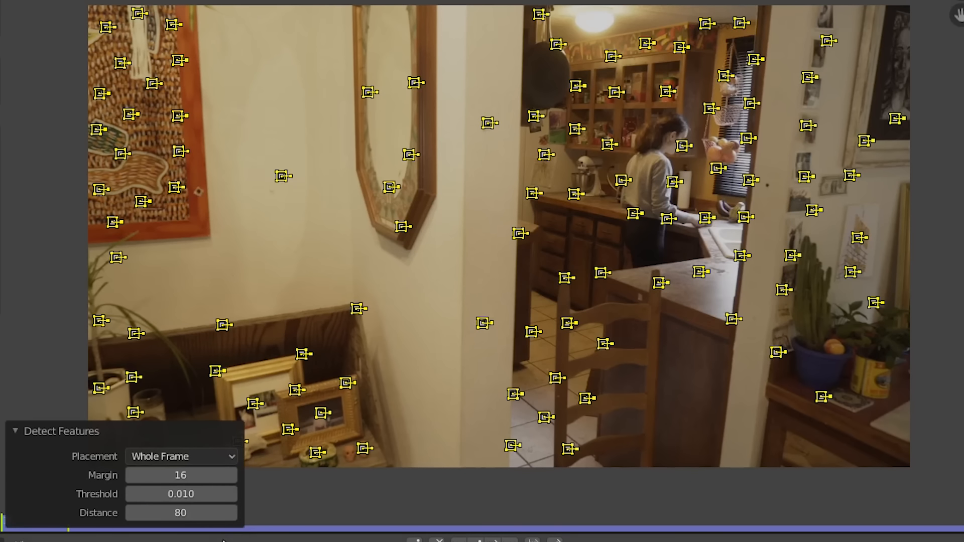
Track the detected markers forward from the first frame, stop partway, and go to frame 63
key("ctrl+t")
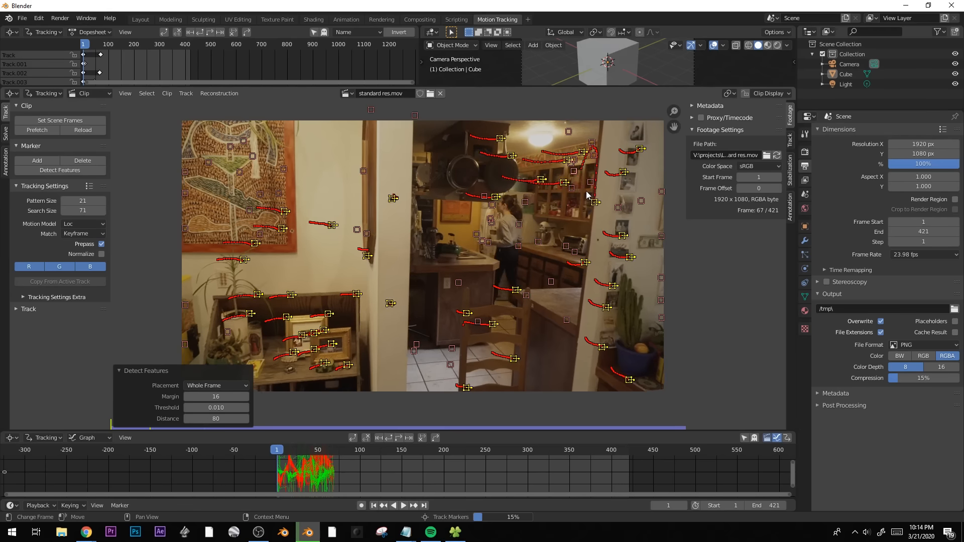
key("Escape")
left_click(329, 450)
Repeatedly detect more features, starting at frame 63, and track all markers forward through the clip
left_click(64, 171)
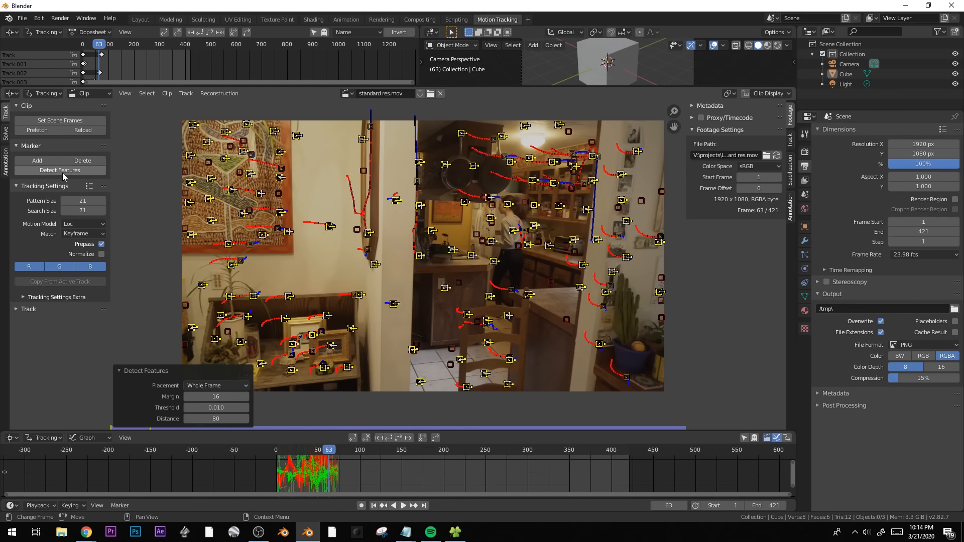
key("a")
left_click(403, 439)
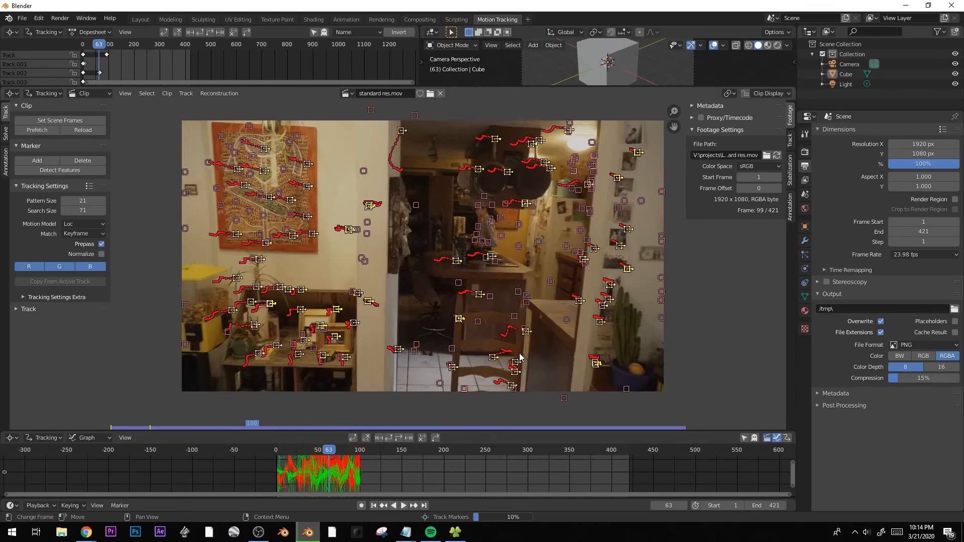
left_click(72, 171)
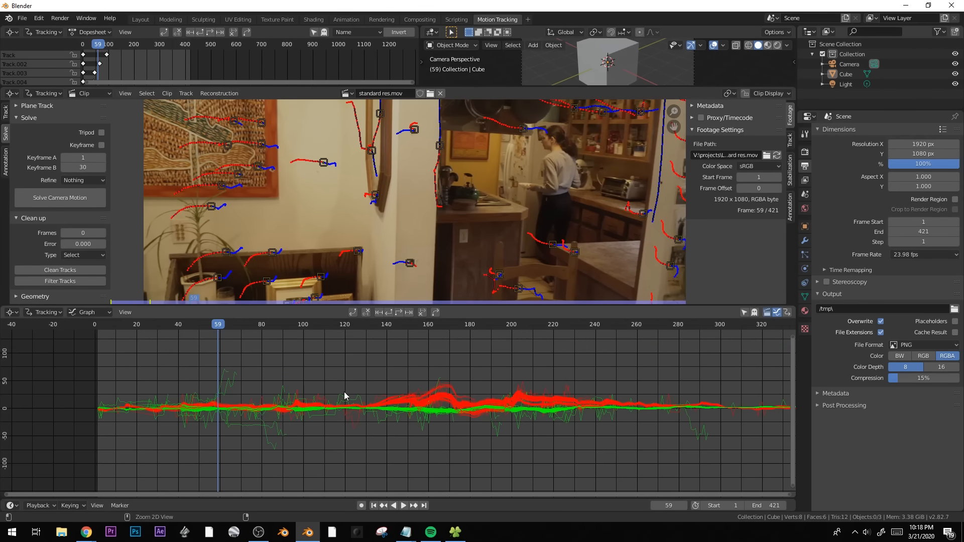
Delete the outlier track curve that spikes near frame 60 and filter the remaining tracks for problematic ones
middle_click_drag(345, 396, 241, 387, "ctrl")
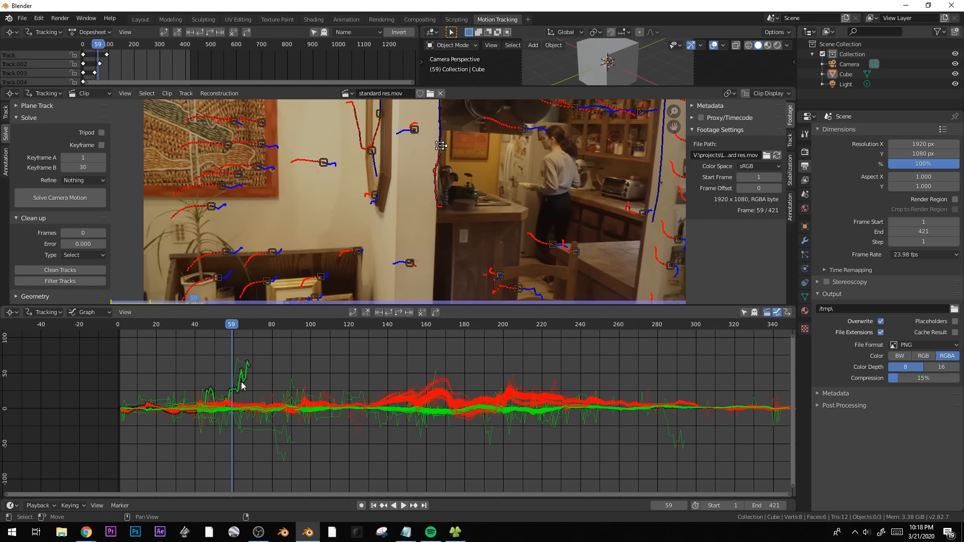
left_click_drag(232, 329, 239, 327)
middle_click_drag(437, 144, 423, 172, "ctrl")
scroll(425, 175, "up", 1)
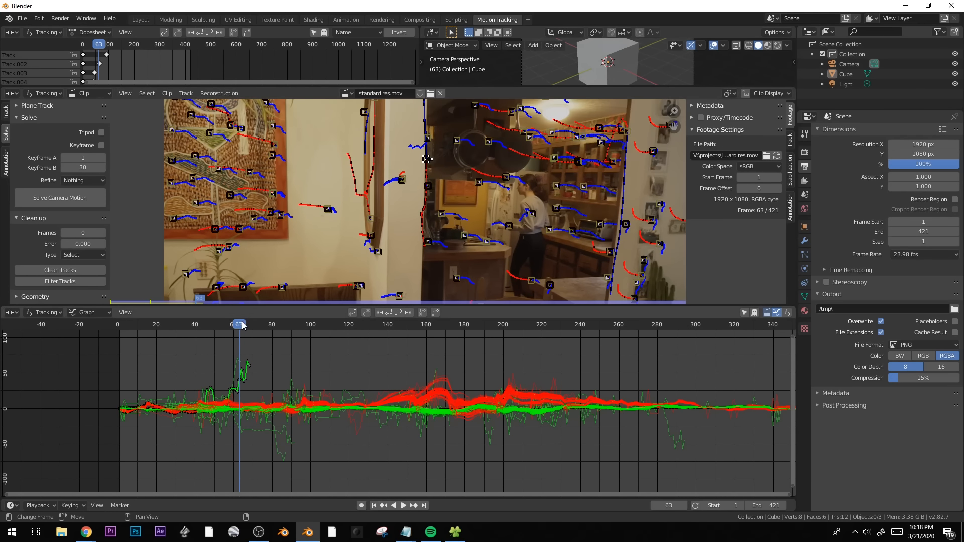
left_click_drag(240, 326, 226, 326)
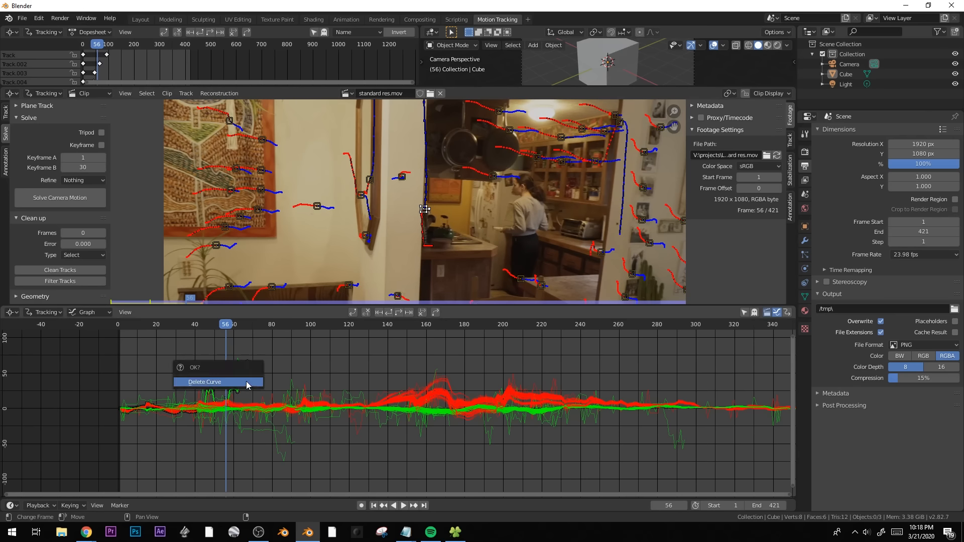
middle_click_drag(65, 218, 64, 192)
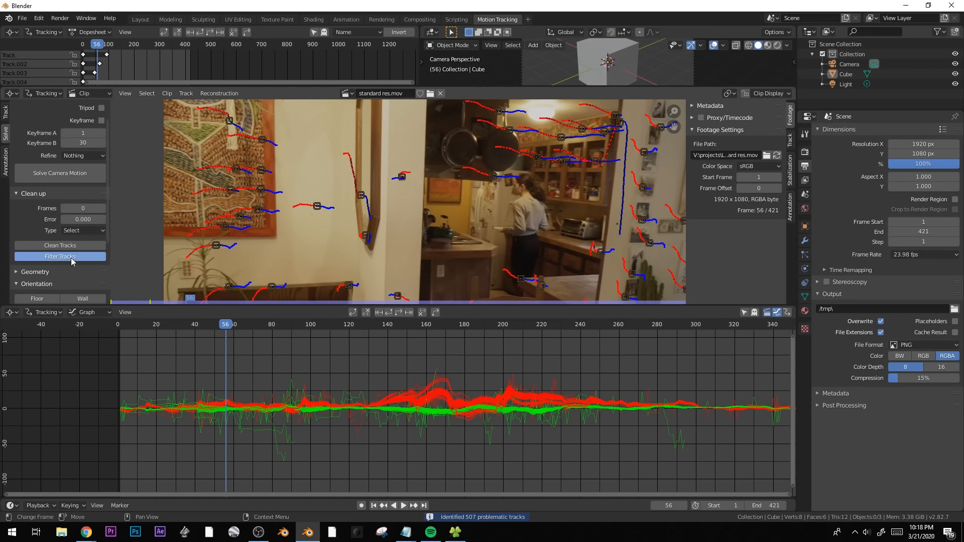
scroll(431, 200, "down", 1)
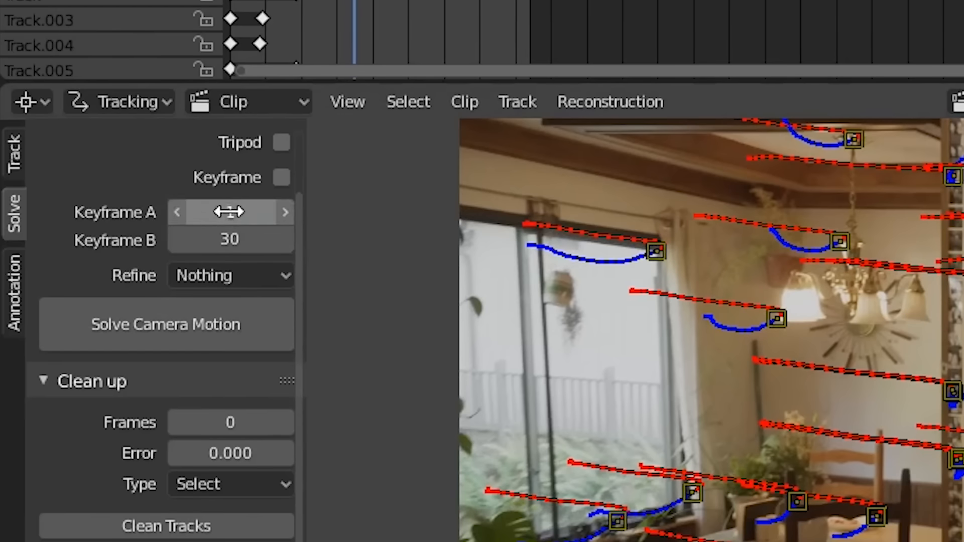
Scrub to a section with strong parallax and set solver Keyframe A to 175 and Keyframe B to 226
key("Return")
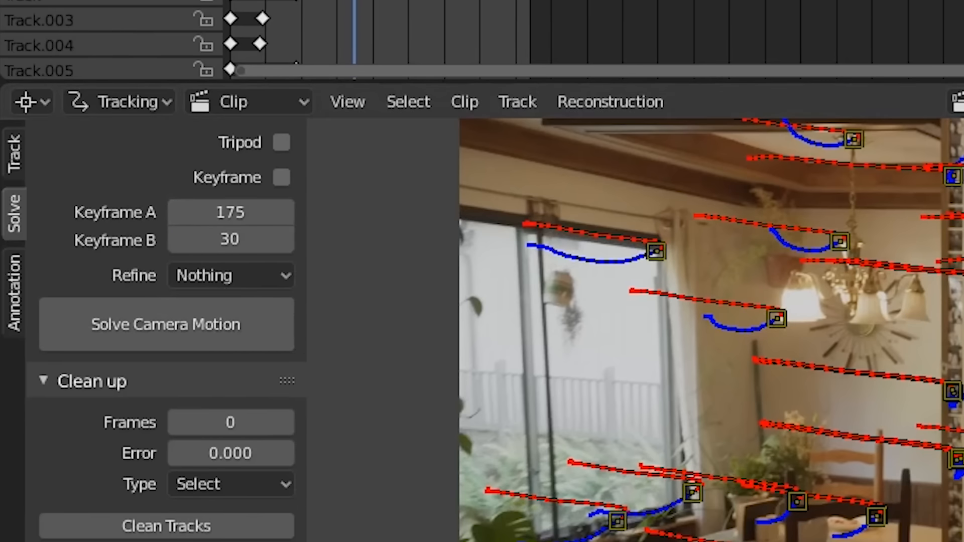
left_click_drag(466, 408, 551, 408)
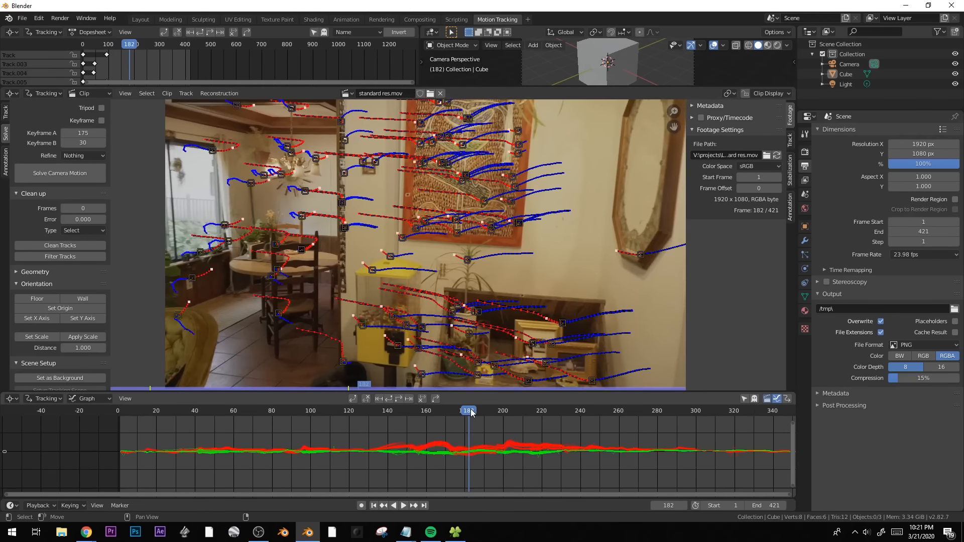
left_click_drag(462, 407, 554, 409)
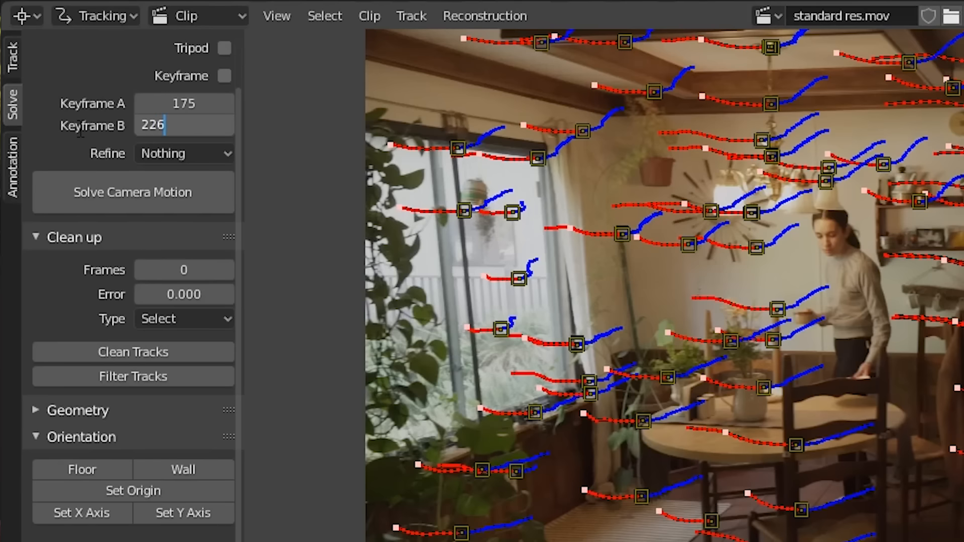
Set the solver to refine the focal length together with further lens parameters and solve the camera motion
left_click(154, 158)
left_click(201, 274)
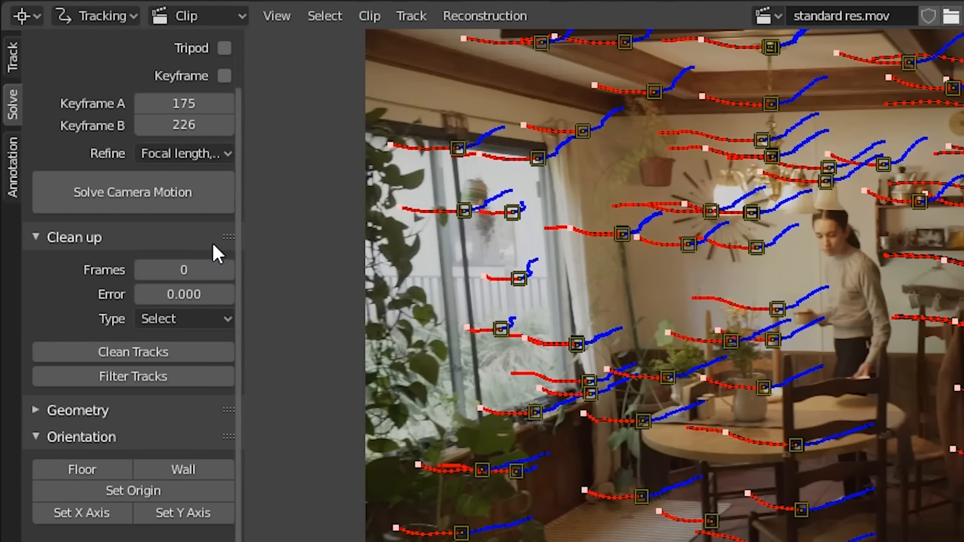
left_click(148, 186)
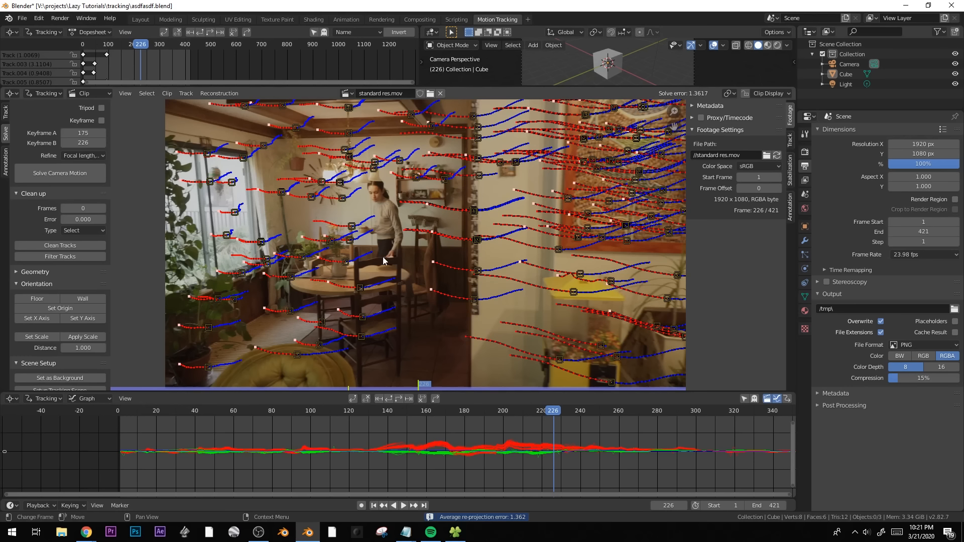
Select the tracks with a reprojection error above 1.000 using Clean Tracks and check them along the footage
left_click(73, 246)
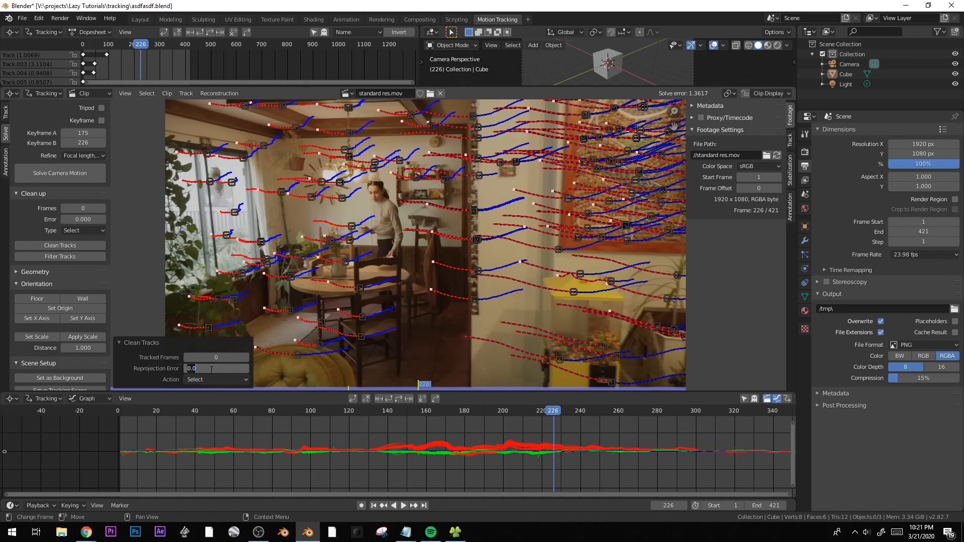
key("Return")
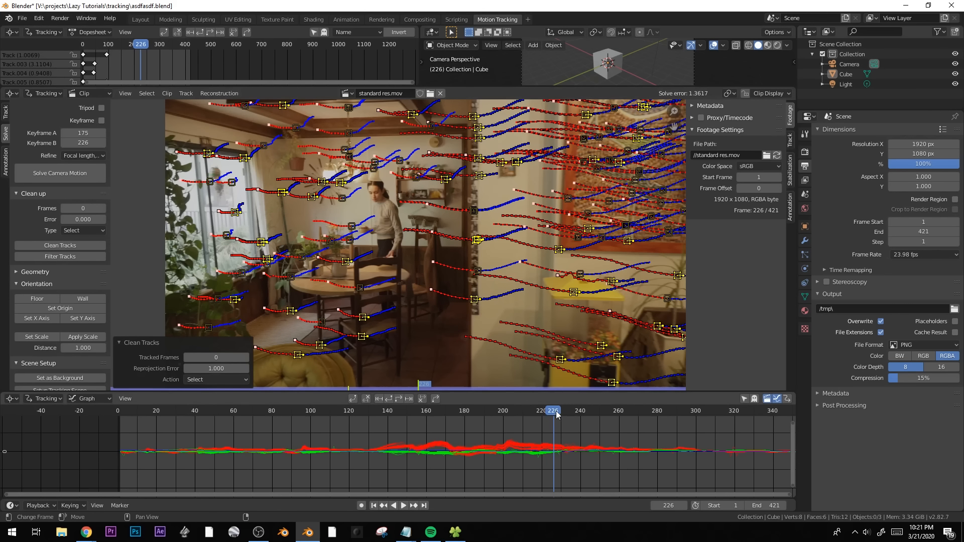
left_click_drag(546, 414, 505, 413)
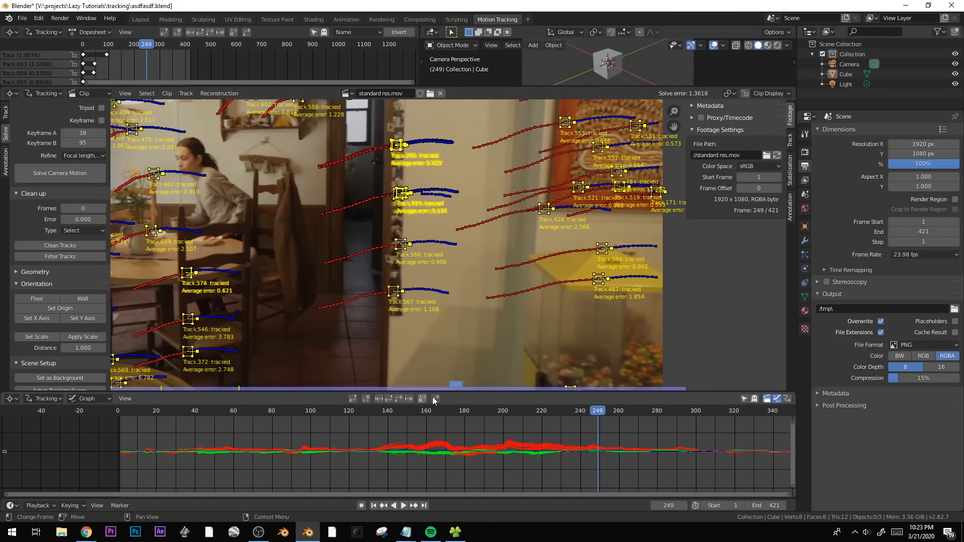
Delete the high-error tracks selected with Clean Tracks and solve the camera motion again
left_click(60, 245)
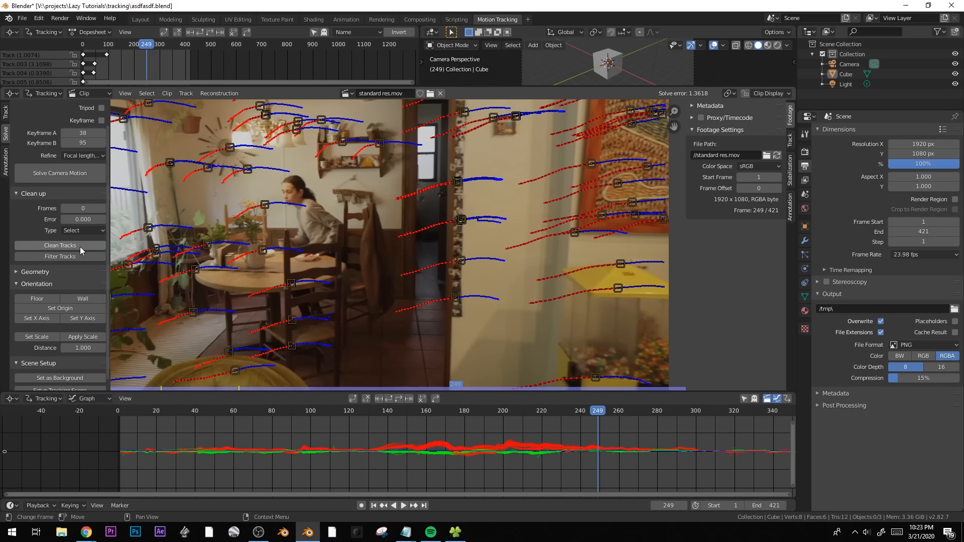
key("Return")
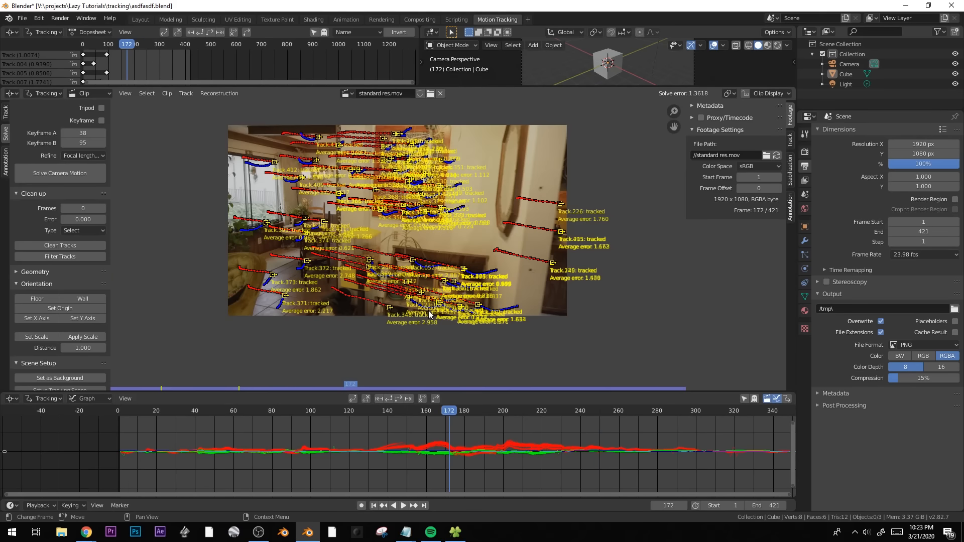
key("Delete")
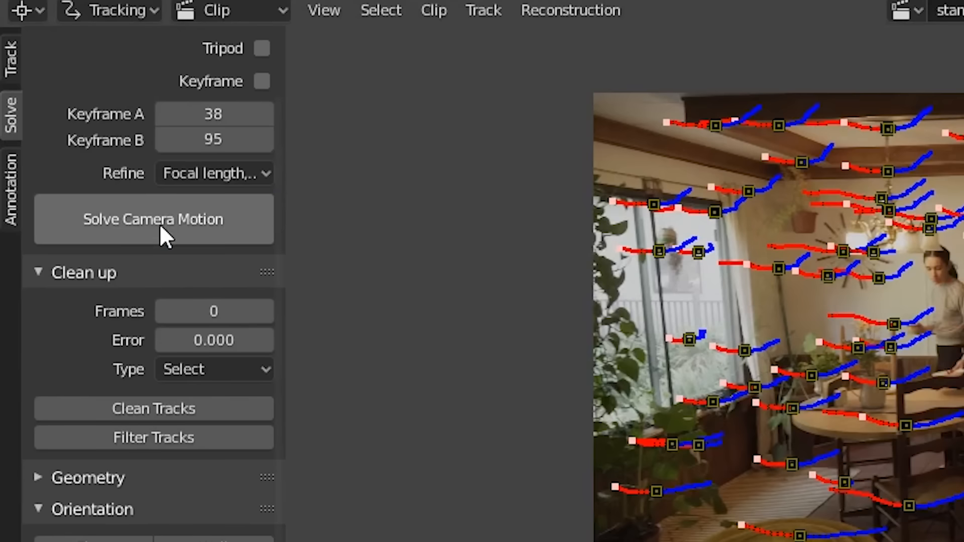
left_click(62, 174)
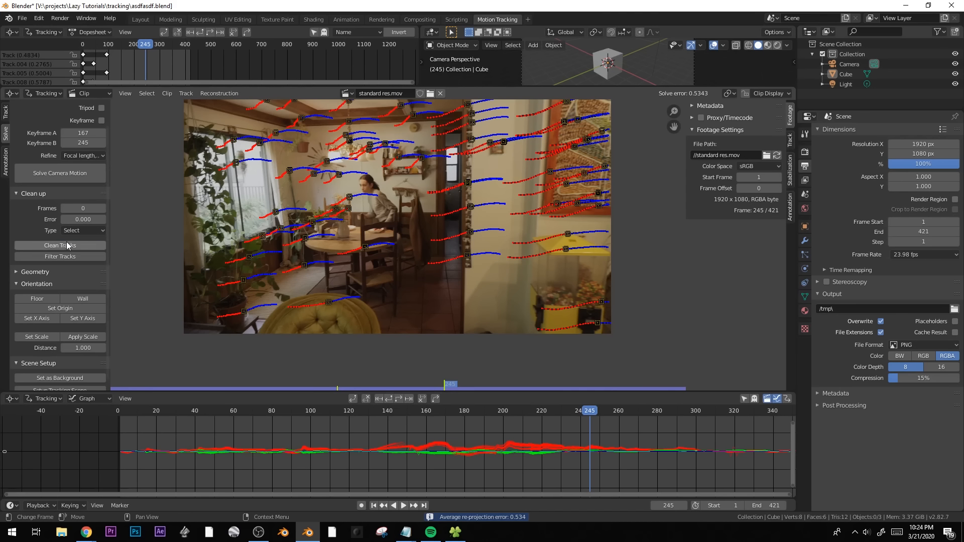
Clean the tracks with a reprojection error above 1.000 by deleting them, and re-solve the camera motion
left_click(68, 246)
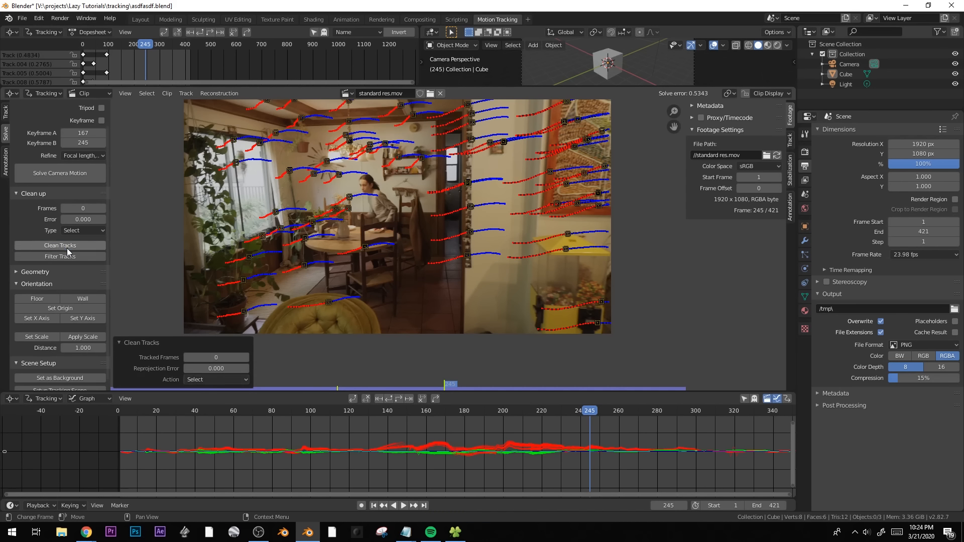
type("1")
key("Return")
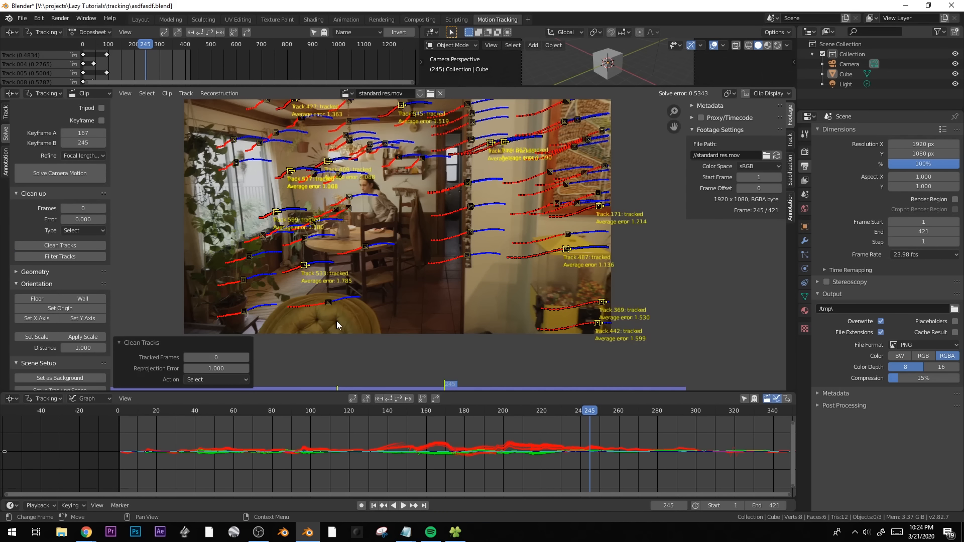
key("x")
left_click(455, 285)
key("shift+s")
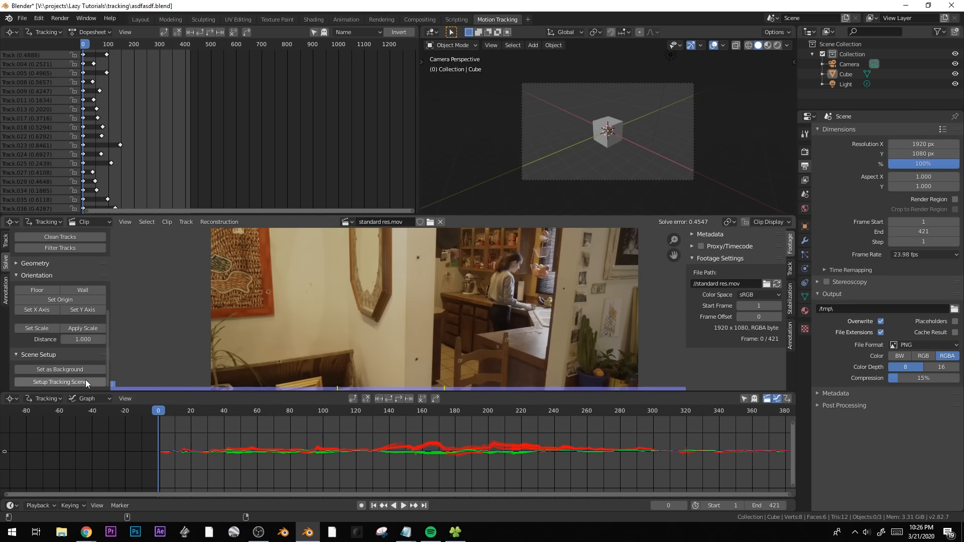
Set the clip as the camera background, set up the tracking scene, and play back the result
left_click(92, 368)
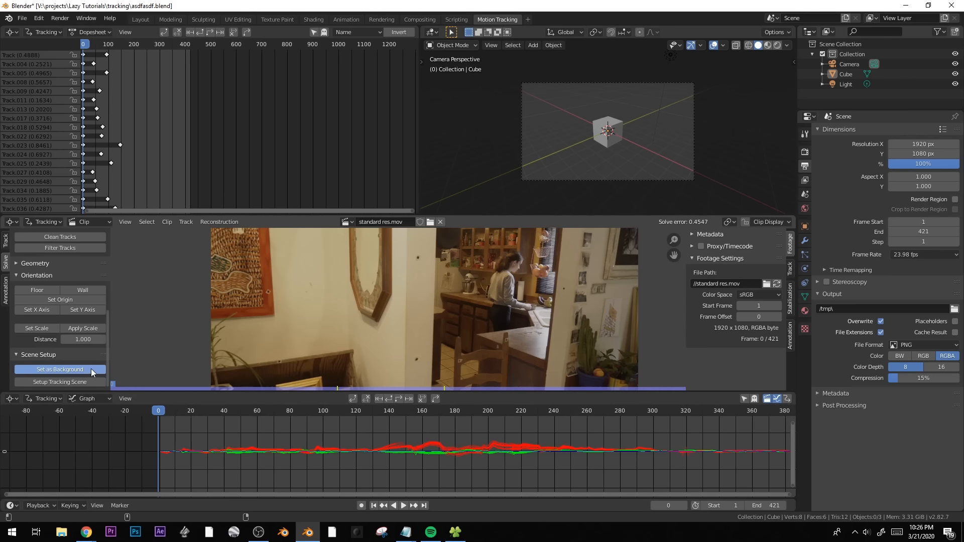
left_click(81, 381)
key("space")
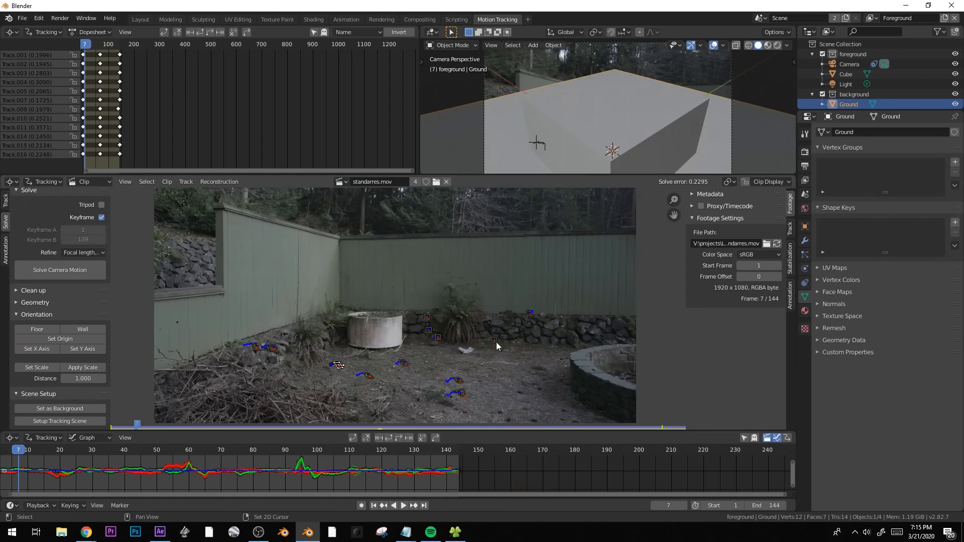
left_click(462, 394)
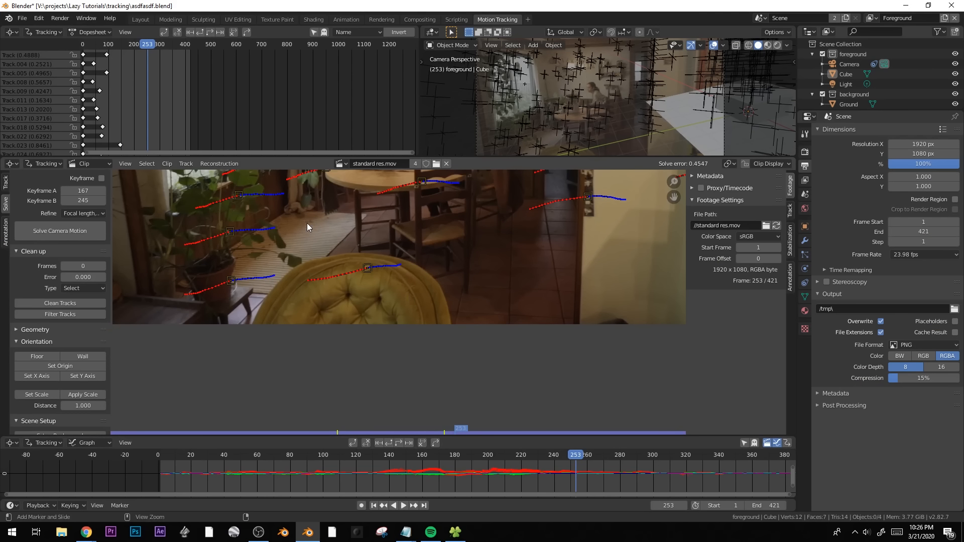
Add and track three markers on the visible floor from frame 253, and solve the camera motion with them included
left_click(310, 222, "ctrl")
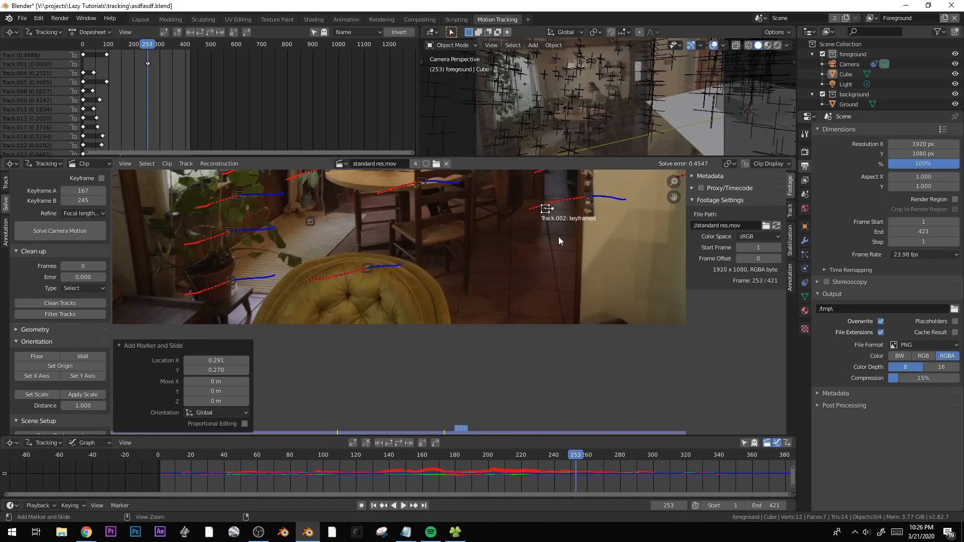
left_click(545, 215, "shift")
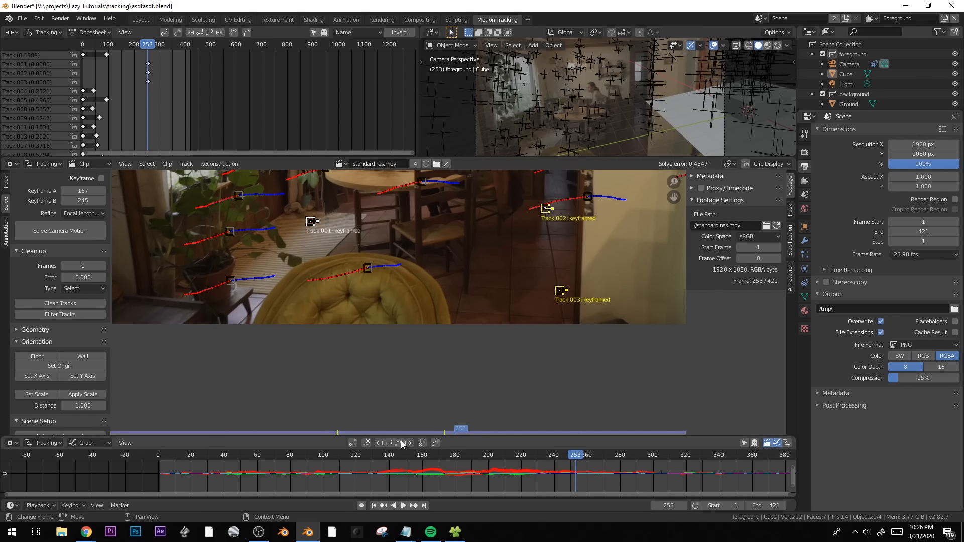
left_click(58, 234)
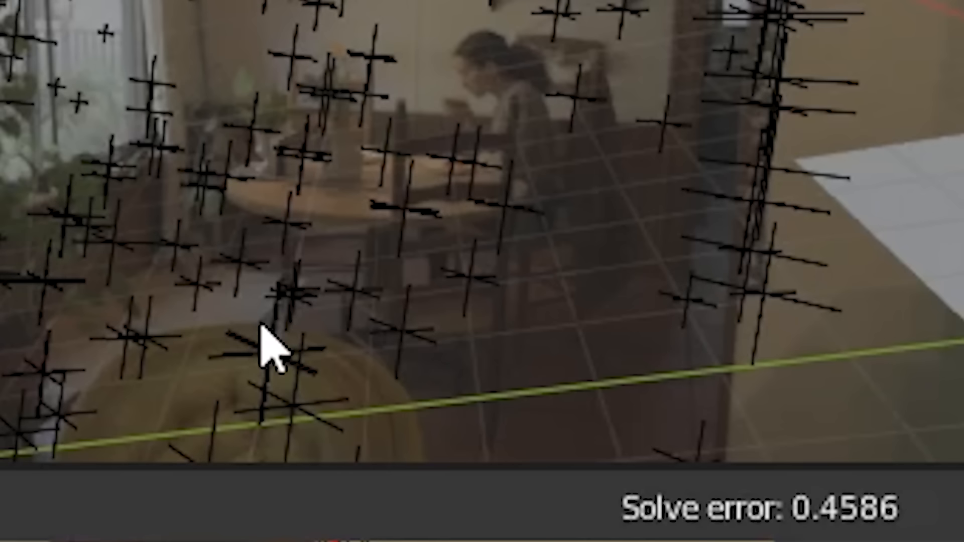
Select the three floor markers and orient the scene so that they define the floor
left_click(574, 361)
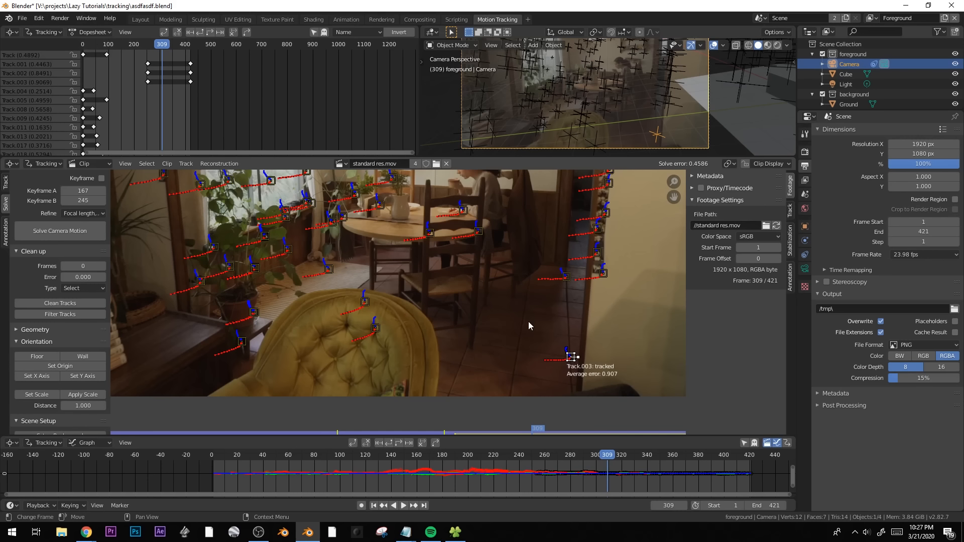
left_click(566, 276, "shift")
left_click(330, 272, "shift")
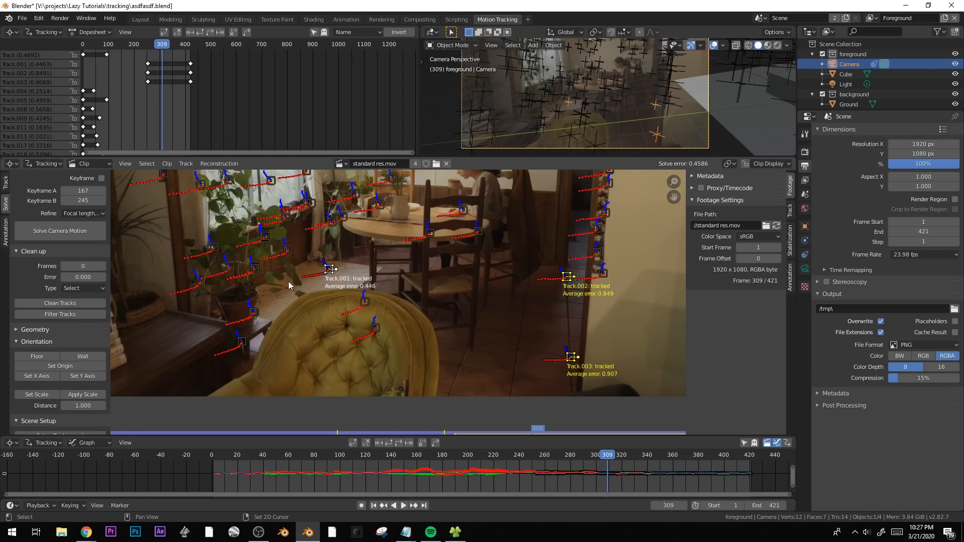
left_click(50, 357)
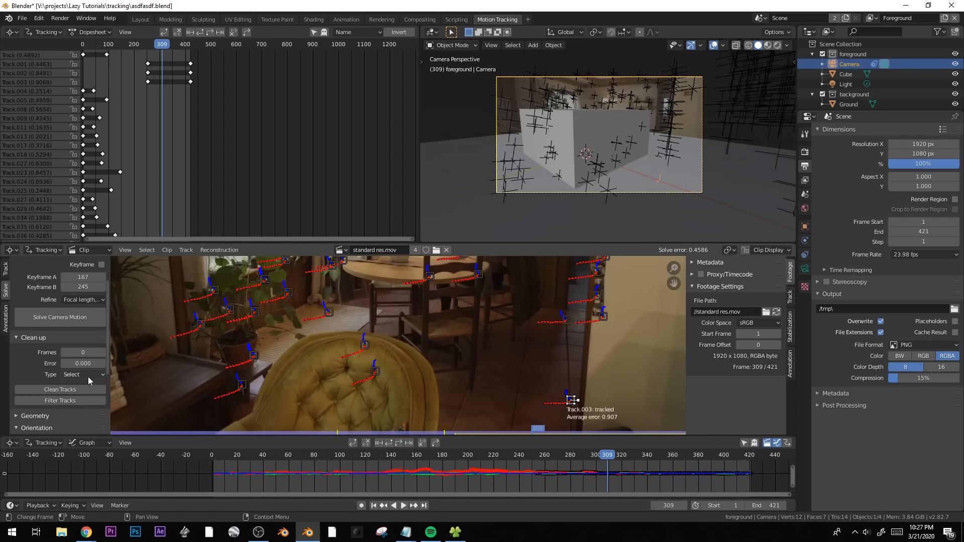
Set the scene origin at the nearest floor marker and align the Y axis with the floor marker beside the wall edge
scroll(88, 381, "down", 5)
left_click(60, 344)
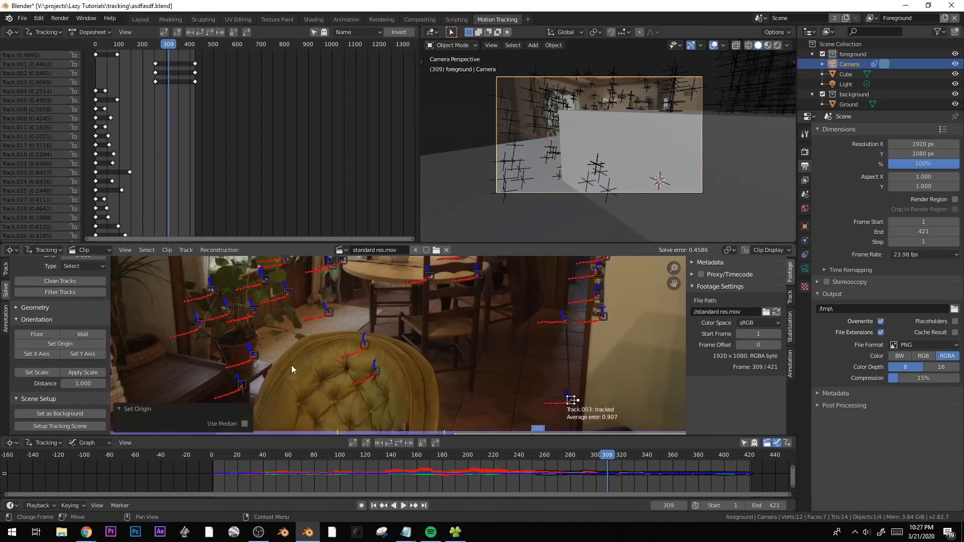
left_click(568, 324)
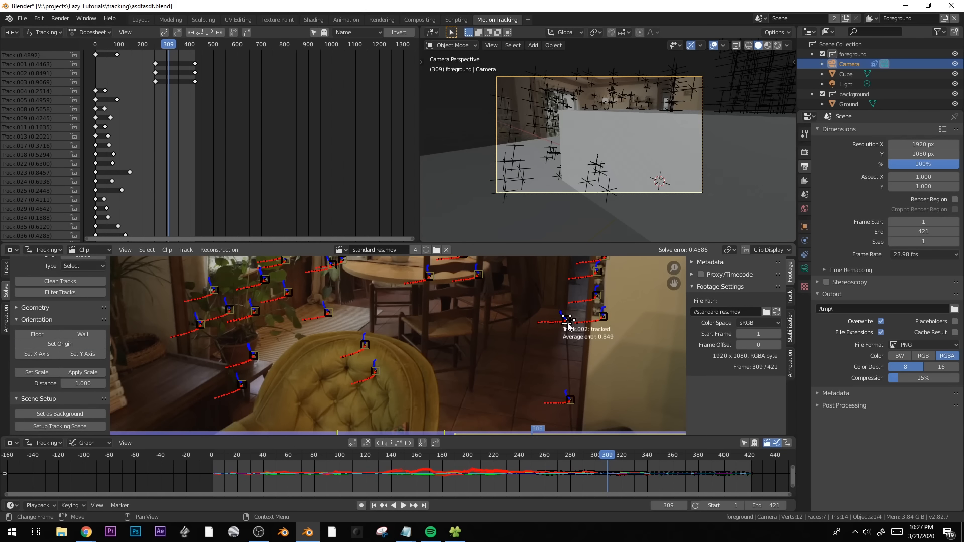
left_click(81, 354)
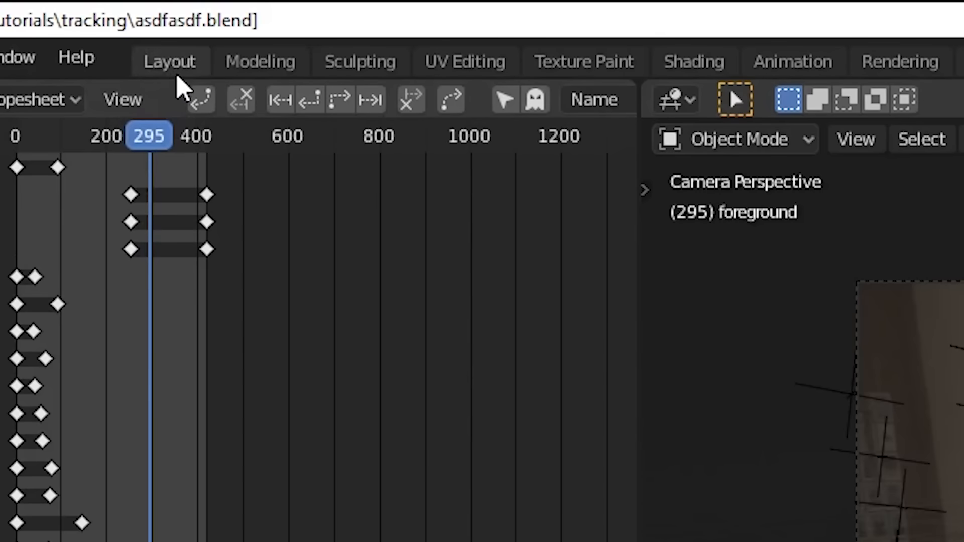
Switch to the Layout workspace and turn on the Motion Tracking overlay for the 3D viewport
left_click(174, 66)
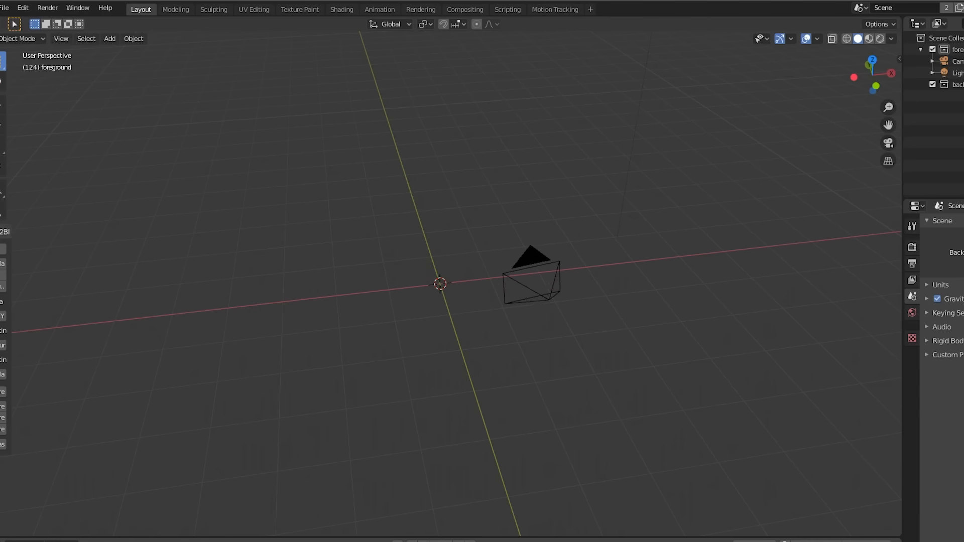
left_click(818, 39)
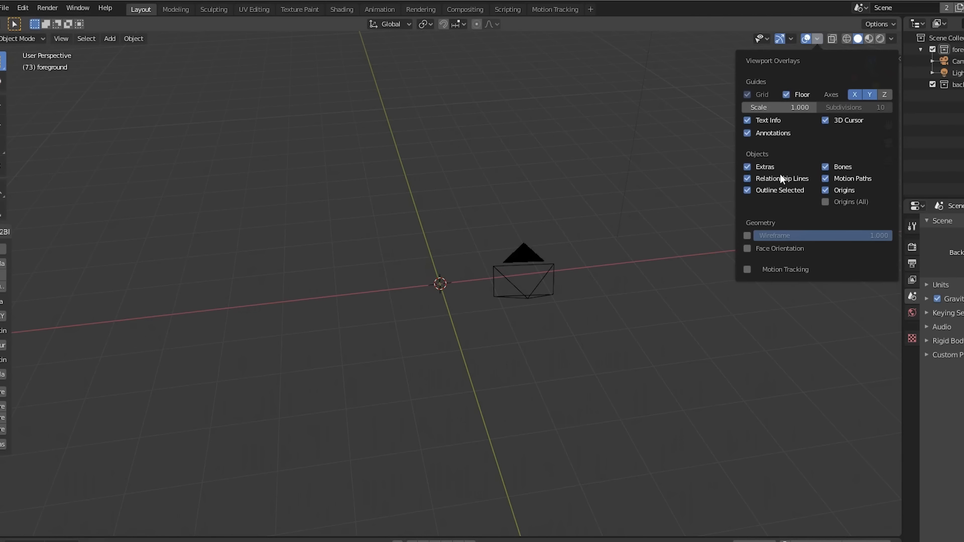
left_click(749, 270)
left_click_drag(865, 309, 838, 308)
middle_click_drag(532, 361, 497, 361)
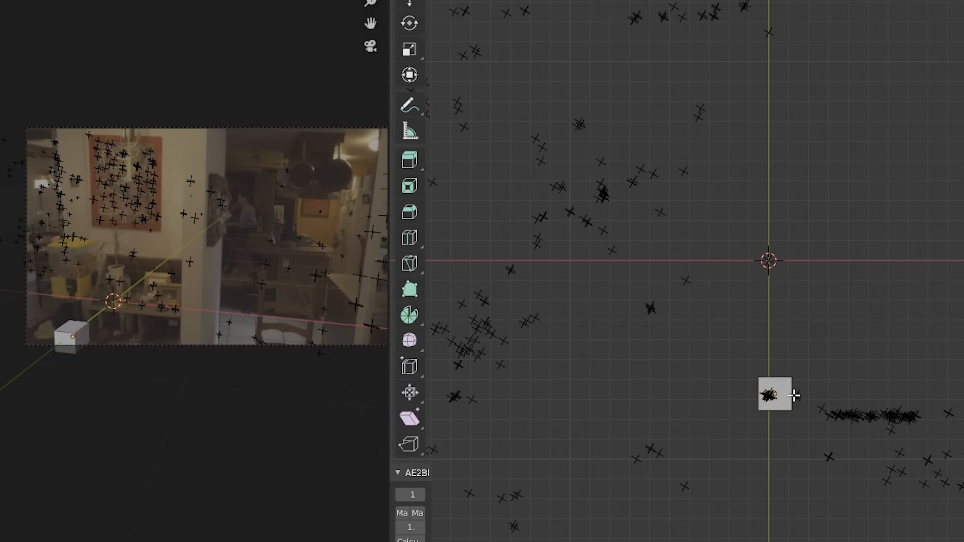
Extrude the cube's side faces along the track points to block out the building wall and its corner
key("e")
left_click(824, 396)
key("e")
left_click(954, 420)
middle_click_drag(944, 392, 876, 271)
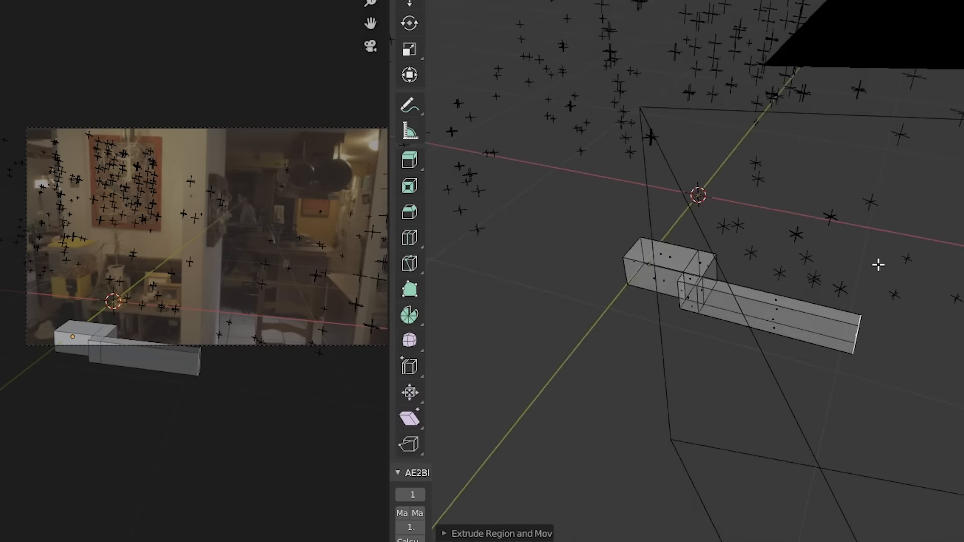
key("KP_7")
key("e")
left_click(793, 364)
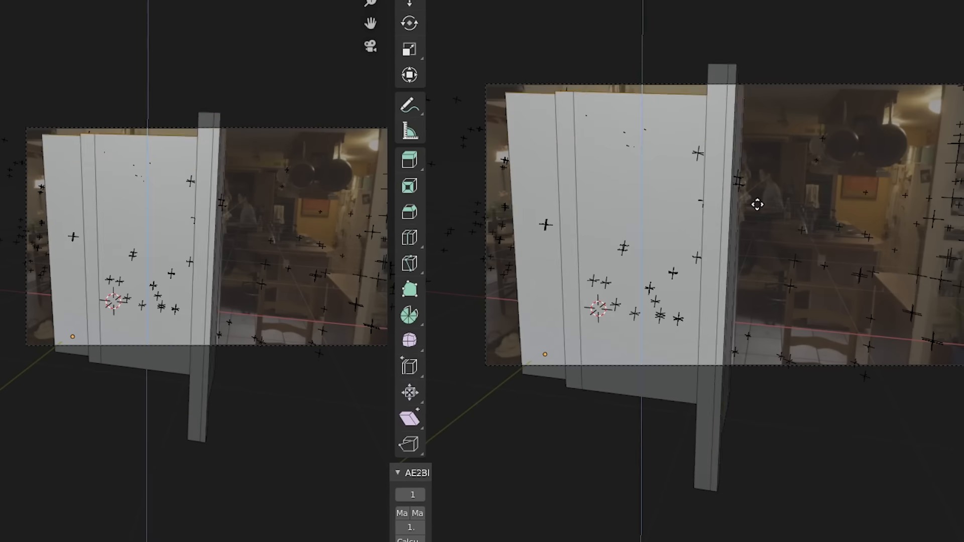
Add a loop cut to the wall for the window opening and join the open edges with Bridge Edge Loops
key("ctrl+r")
left_click(768, 249)
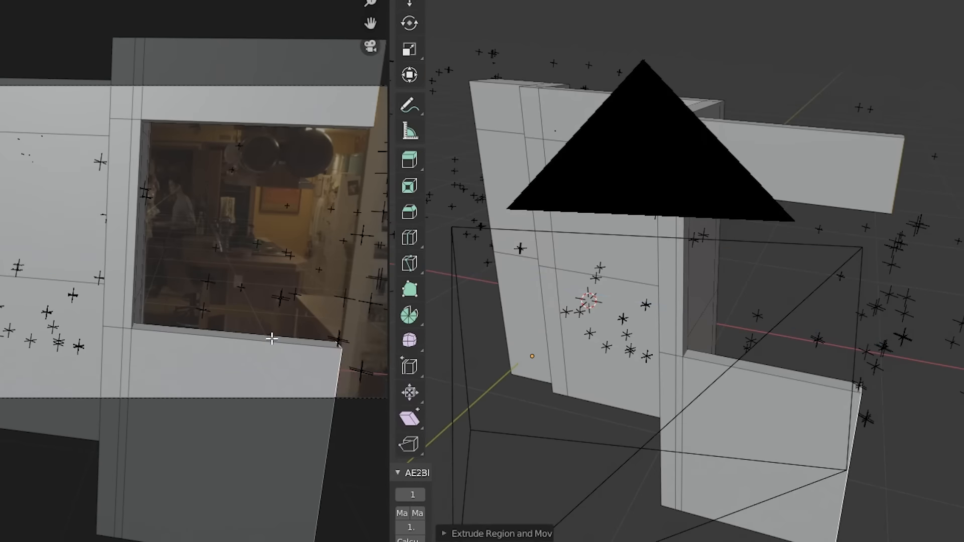
key("F3")
type("Bridge Edge Loops")
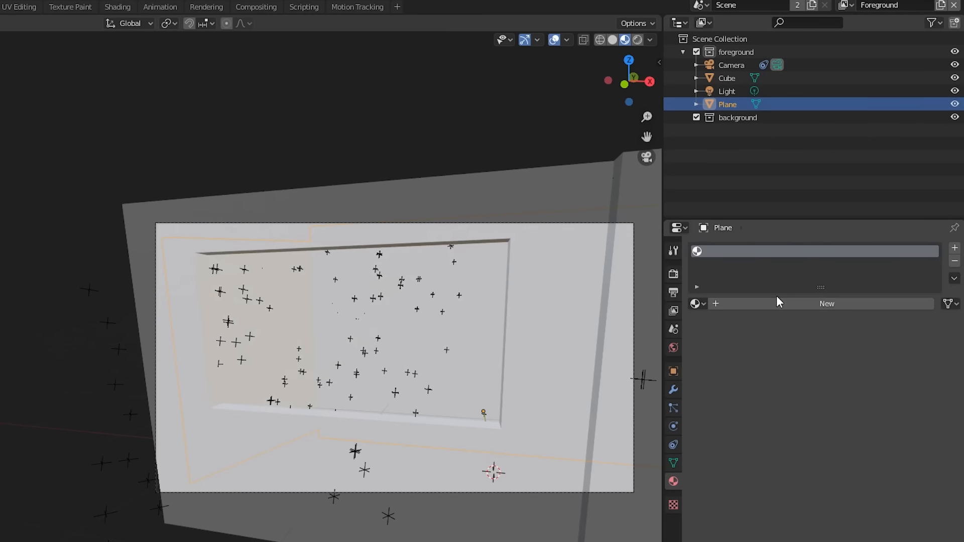
Give the plane a new Emission material that uses standard res.mov as the image texture for its color
left_click(777, 301)
left_click(903, 385)
left_click(806, 125)
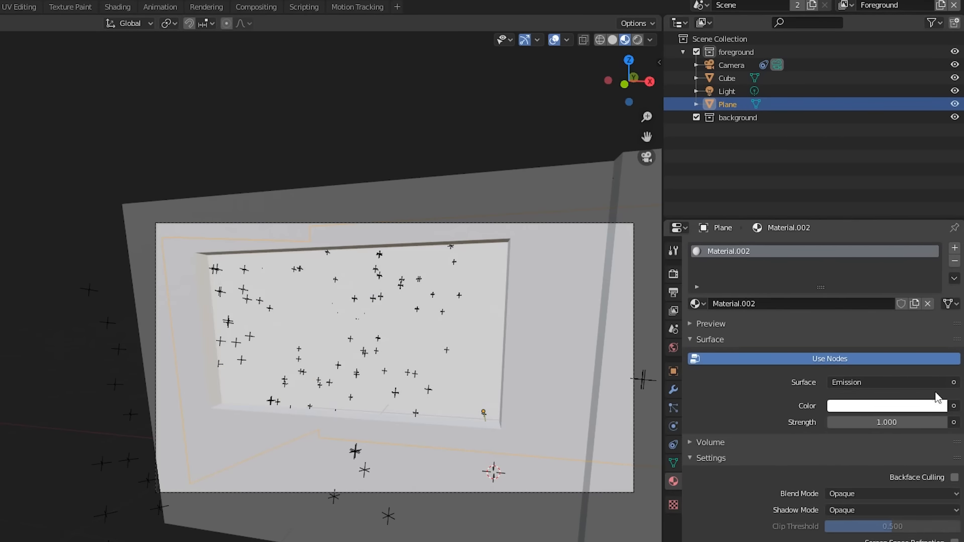
left_click(951, 407)
left_click(414, 435)
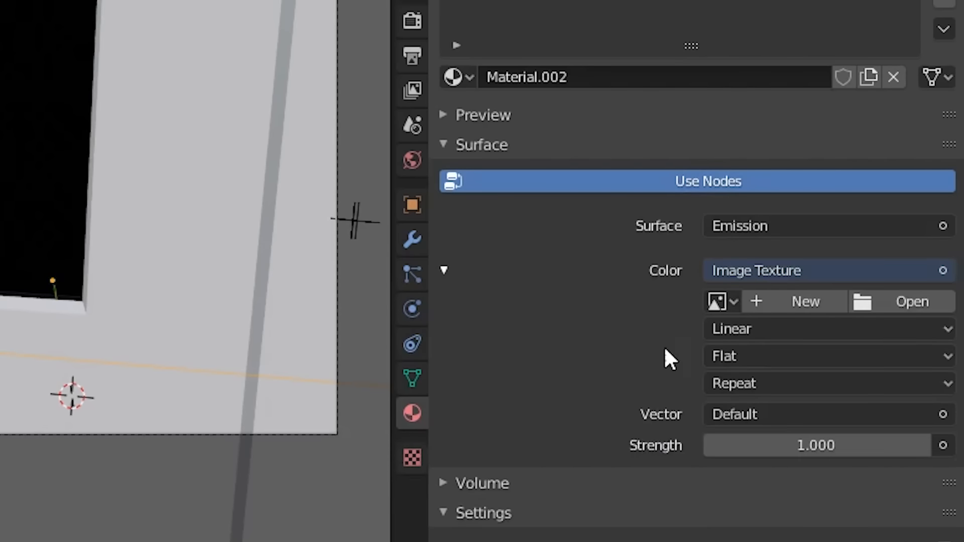
left_click(912, 302)
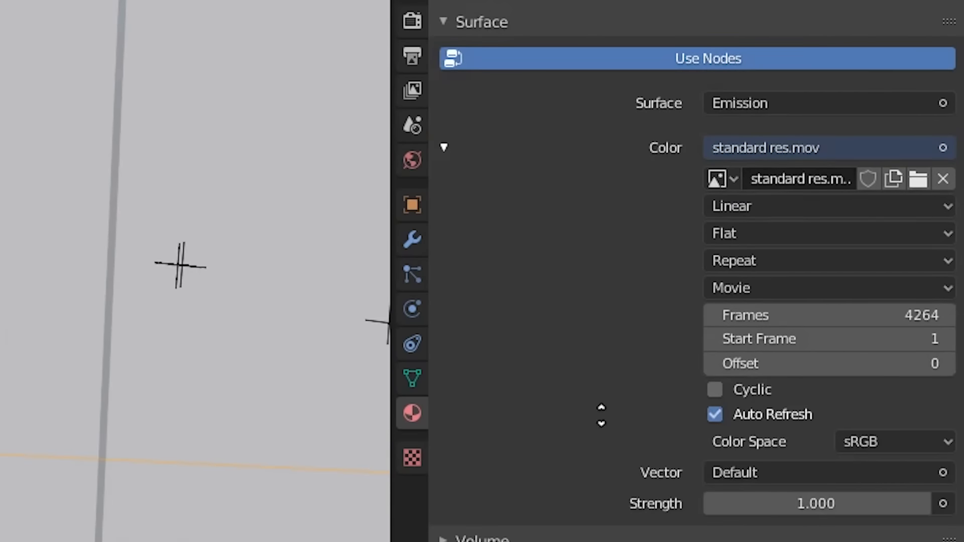
Map the movie texture with Window texture coordinates and set its extension to Clip
left_click(693, 474)
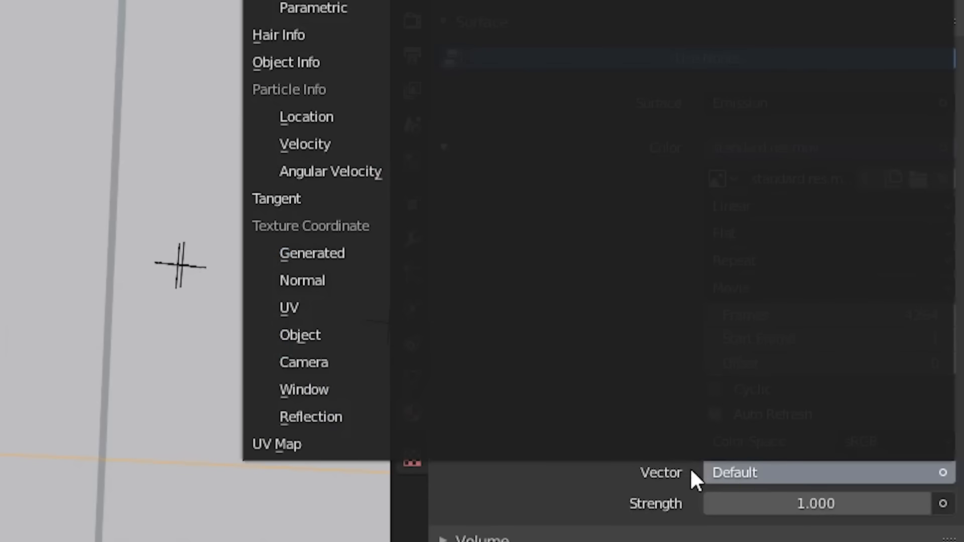
left_click(322, 390)
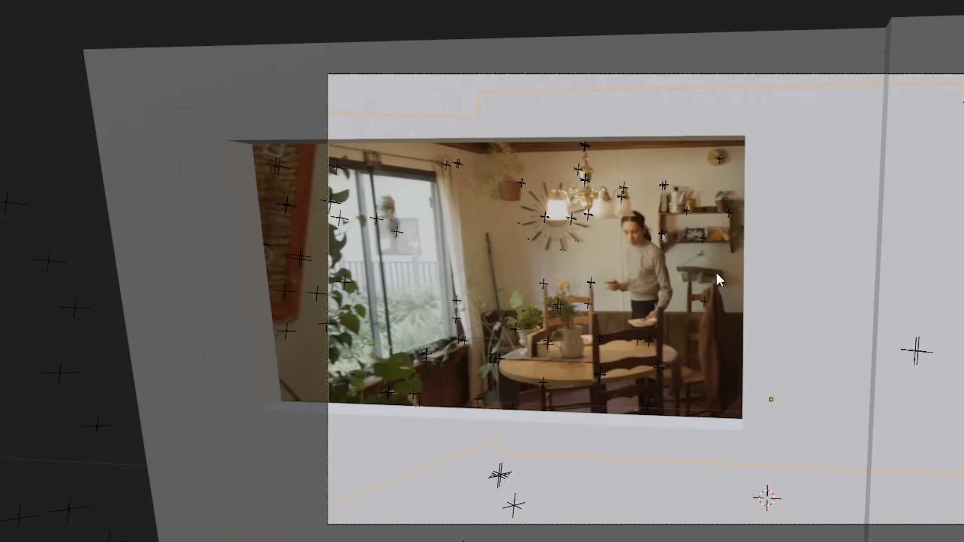
left_click(764, 232)
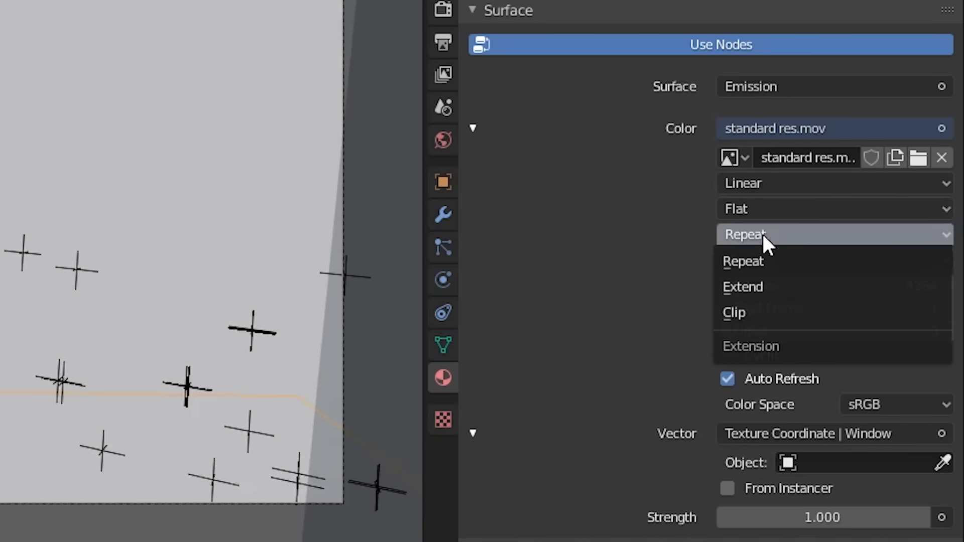
left_click(738, 312)
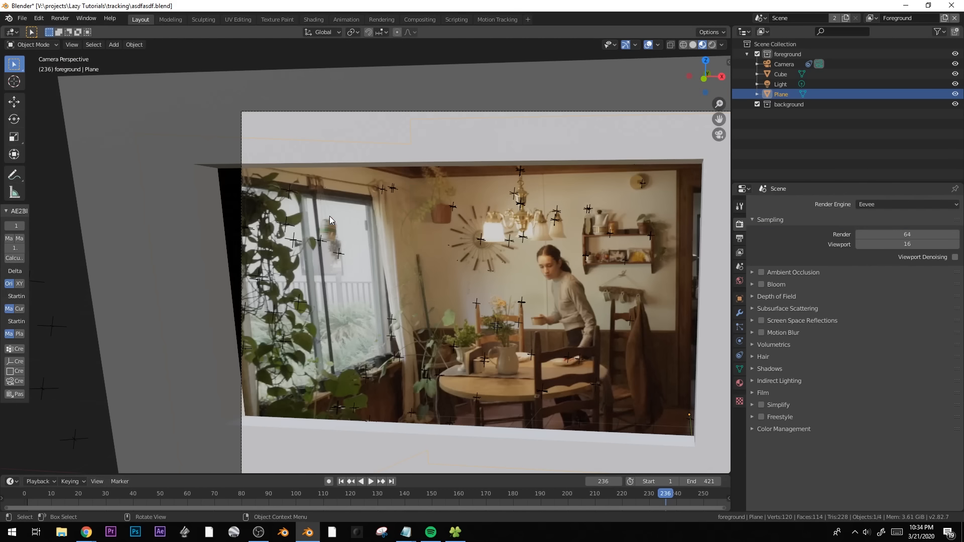
Cut the room window's outline into the plane with the Knife, delete the window face, and play back the shot
key("Tab")
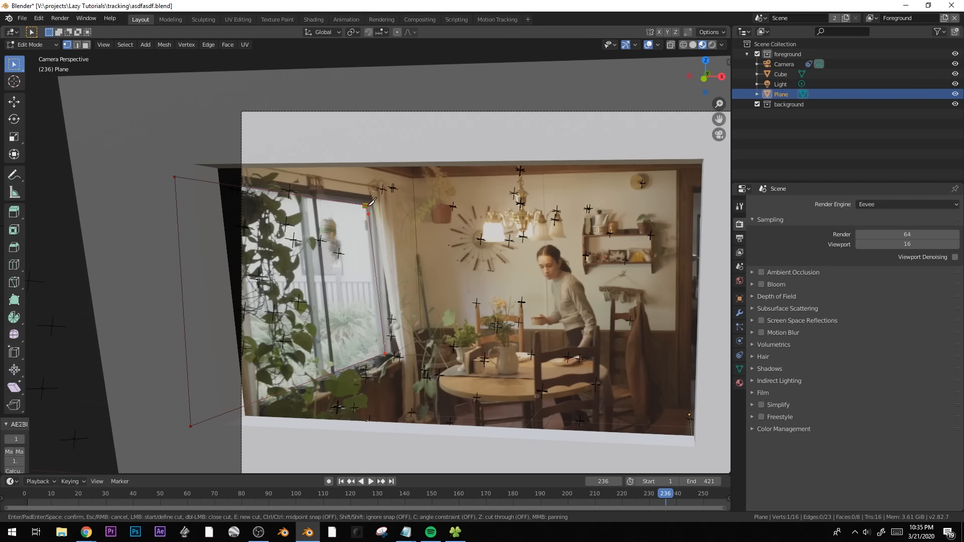
key("Return")
key("3")
left_click(337, 259)
left_click(337, 260)
left_click_drag(580, 493, 692, 482)
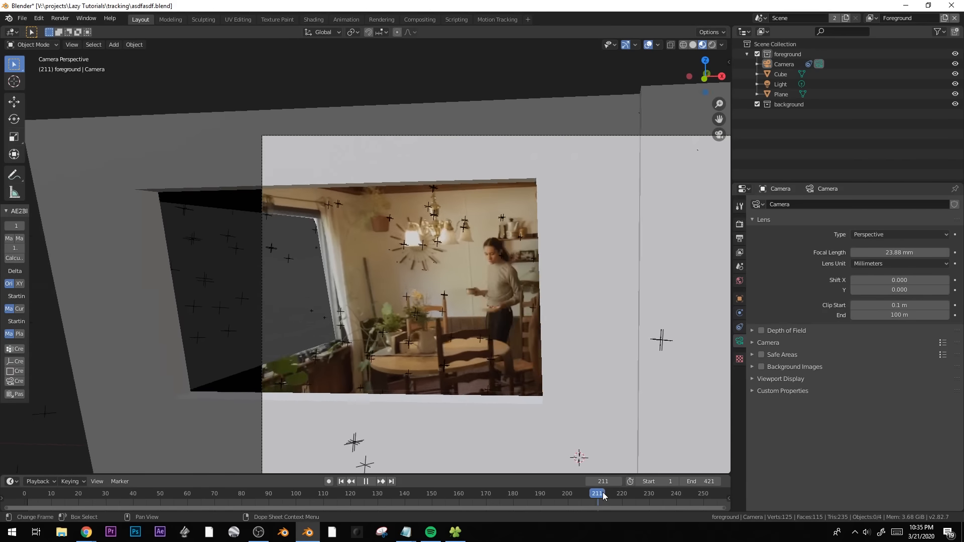
key("space")
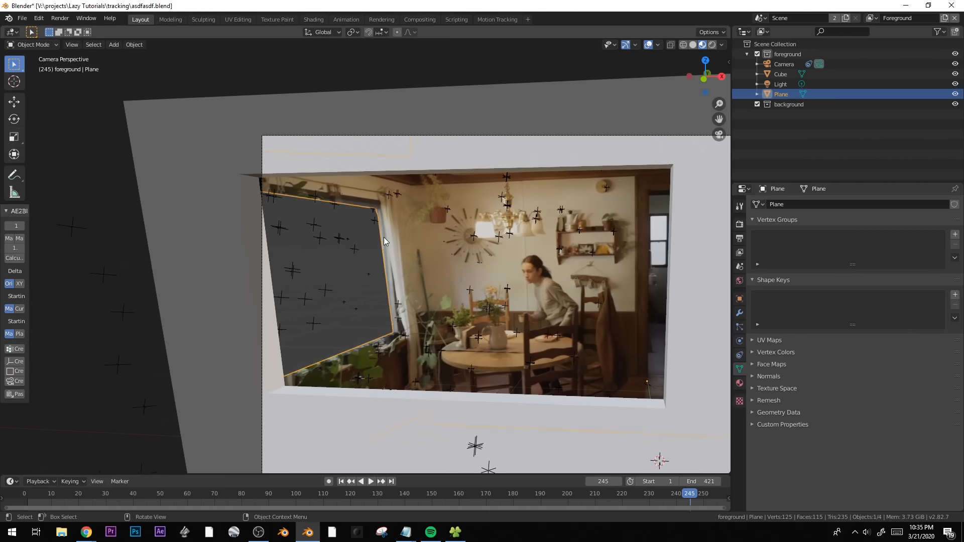
Extrude the upper edge of the buildings horizon plane upward along Z and return to the camera view
key("Tab")
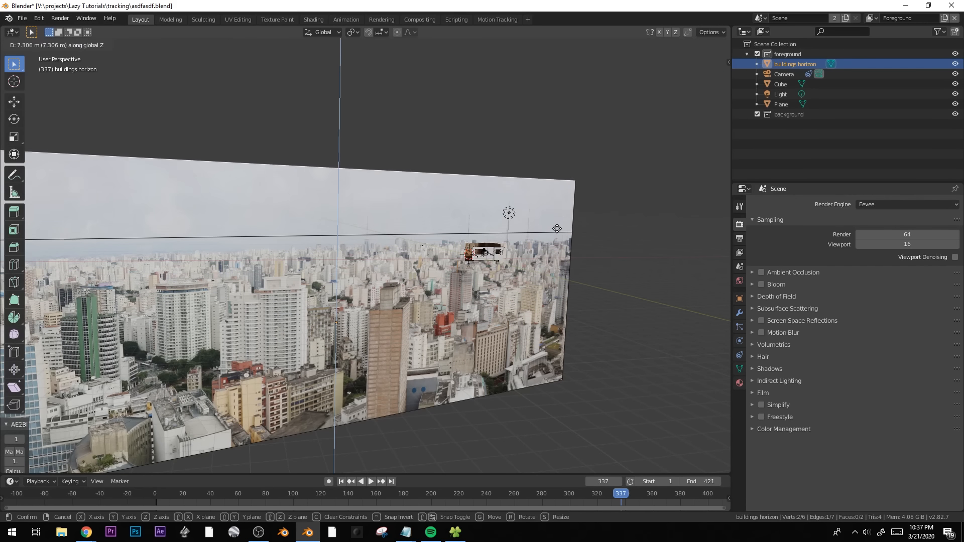
left_click(559, 217)
key("Tab")
key("KP_0")
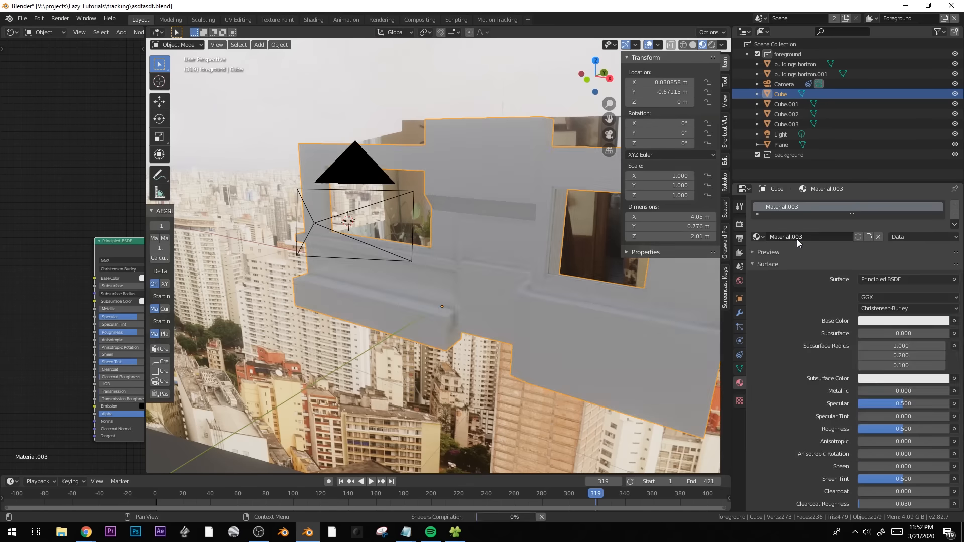
Use PlasterColoured0348_2_L.jpg as the building wall's base color texture and unwrap the whole mesh with Cube Projection
left_click(954, 321)
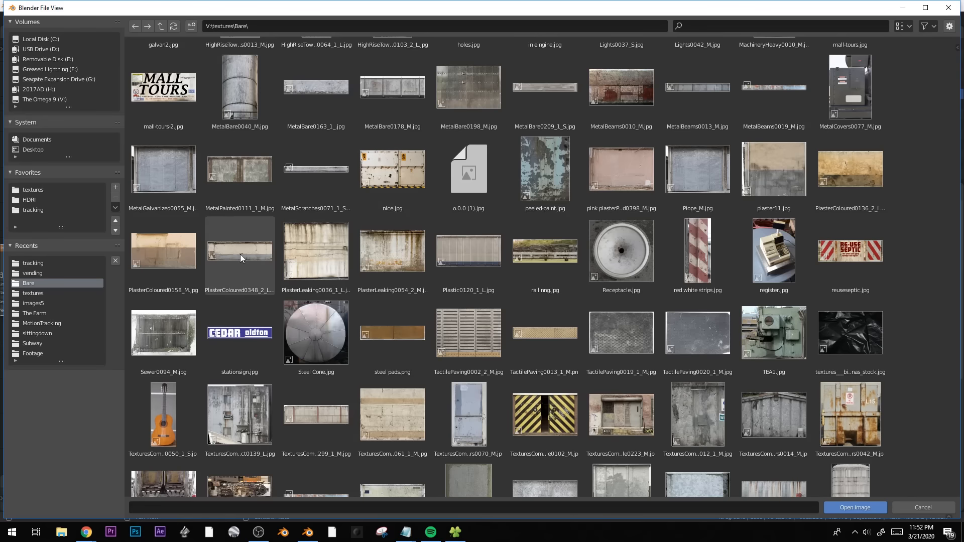
double_click(240, 254)
middle_click_drag(429, 284, 471, 259)
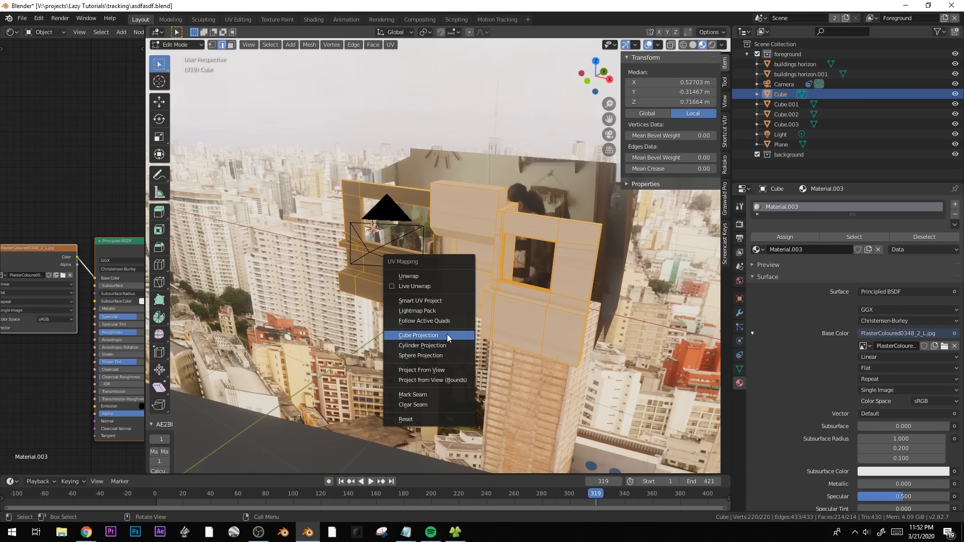
left_click(446, 335)
key("Tab")
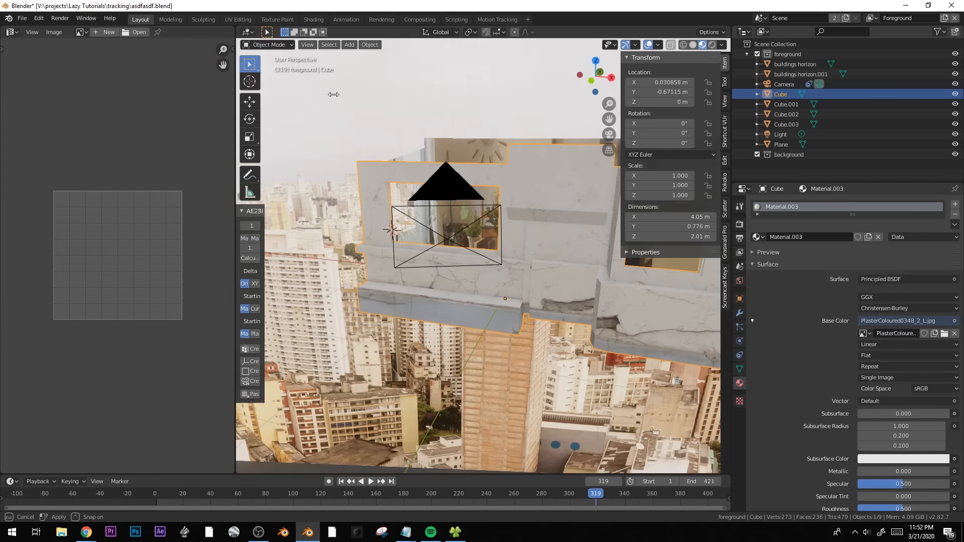
Widen the side area, show the UV Editor in it, and scale the wall's UVs
left_click_drag(305, 93, 334, 93)
left_click(124, 32)
left_click(149, 56)
key("Tab")
key("s")
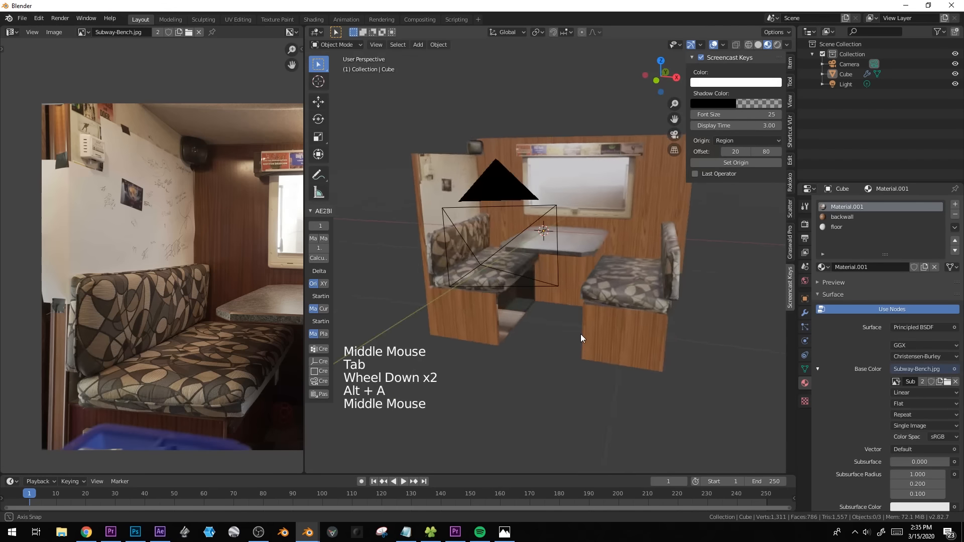
middle_click_drag(580, 333, 594, 355)
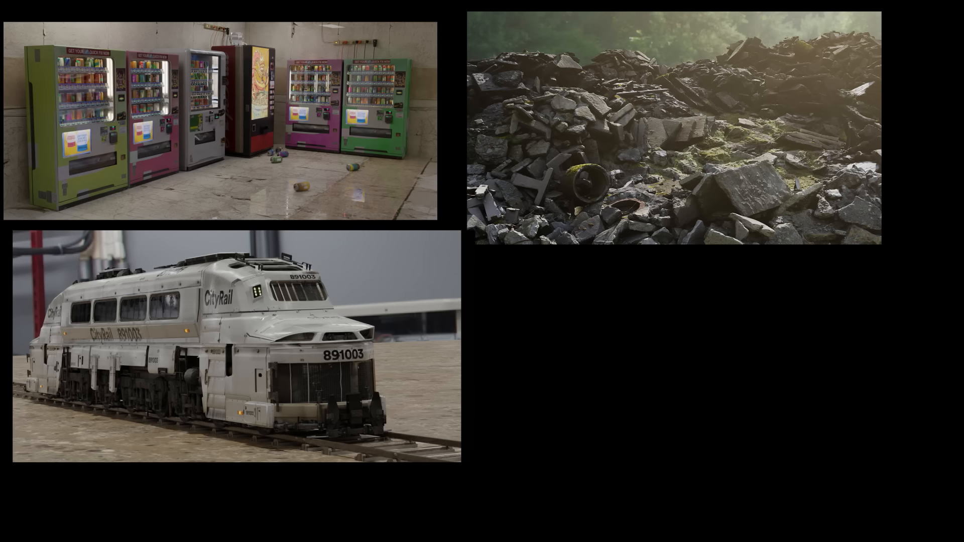